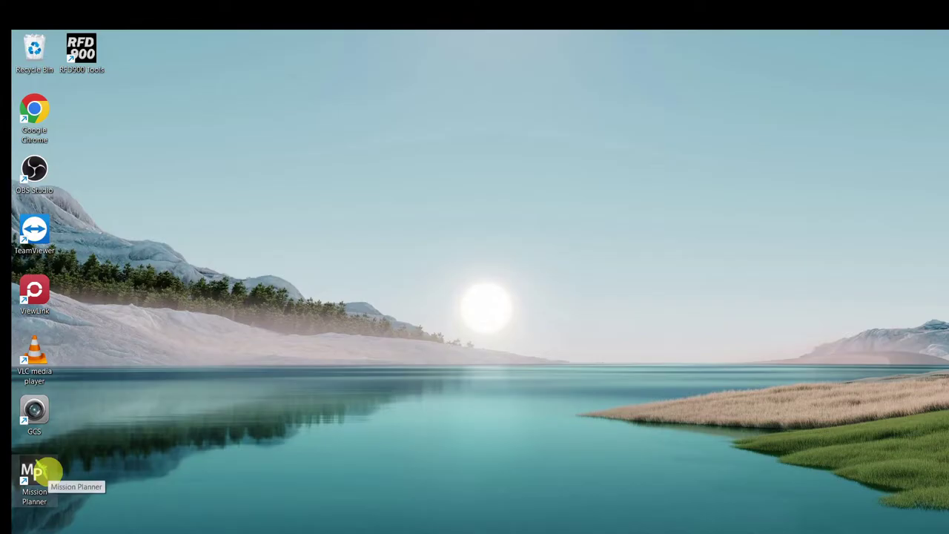
# - Launch Mission Planner from its desktop shortcut
pyautogui.doubleClick(42, 468)
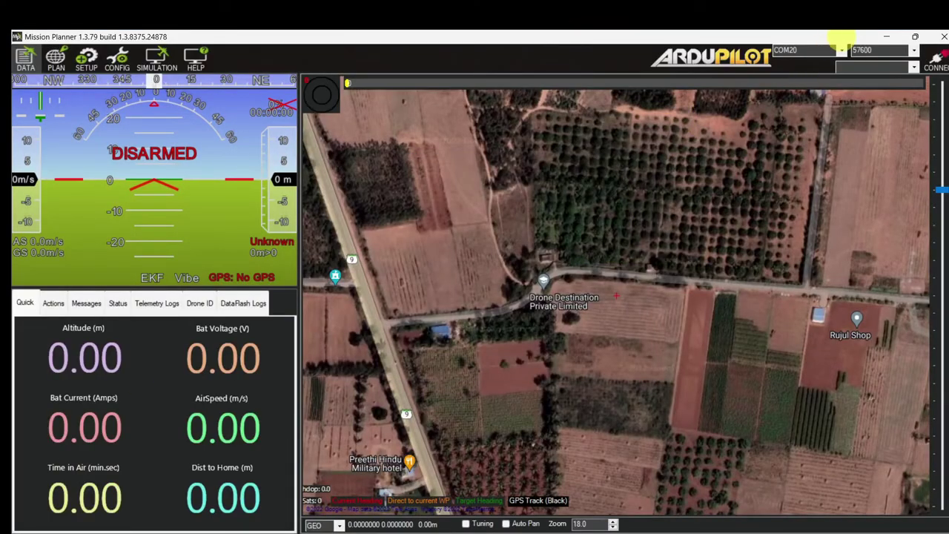
# - Connect to the quadcopter on COM20 at 57600 baud
pyautogui.click(843, 49)
pyautogui.click(841, 49)
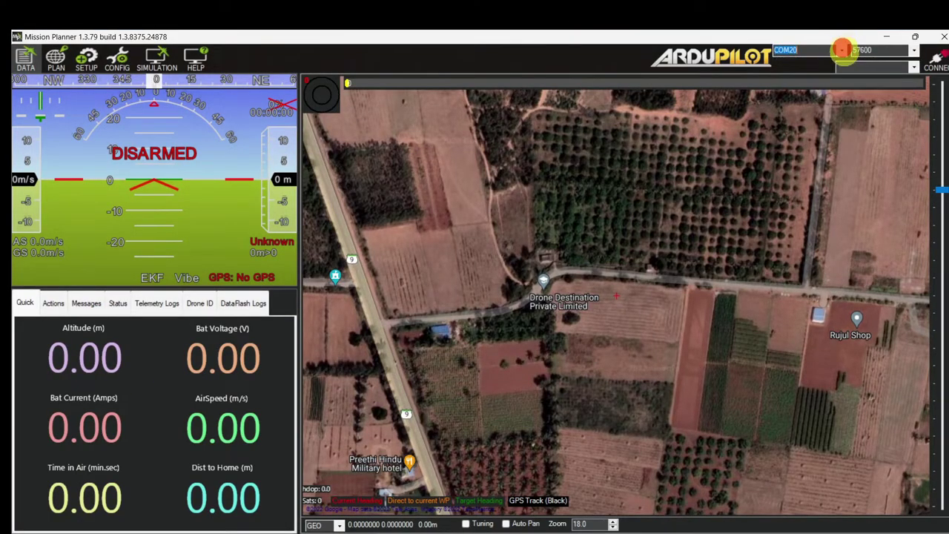
pyautogui.click(915, 49)
pyautogui.click(916, 51)
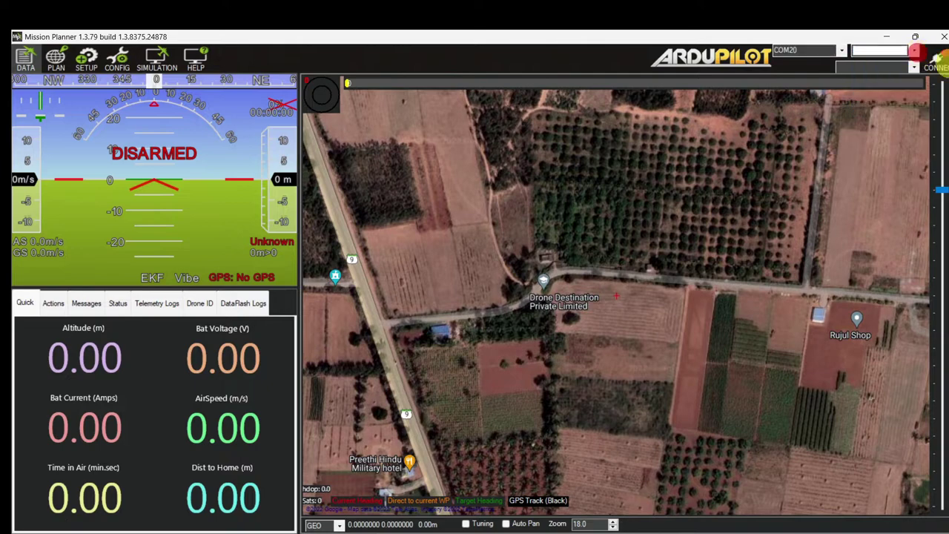
pyautogui.click(936, 60)
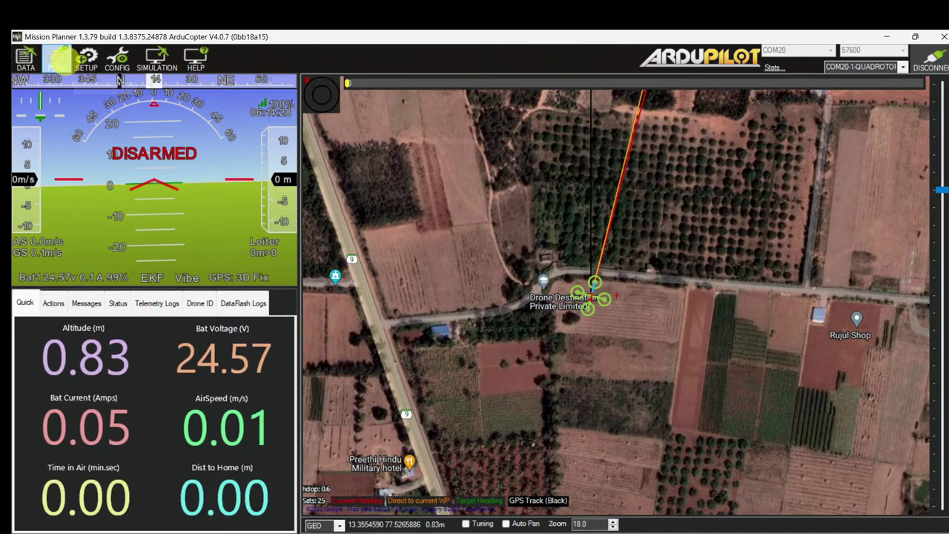
# - In the Plan view, place the first waypoint on the home position
pyautogui.click(63, 59)
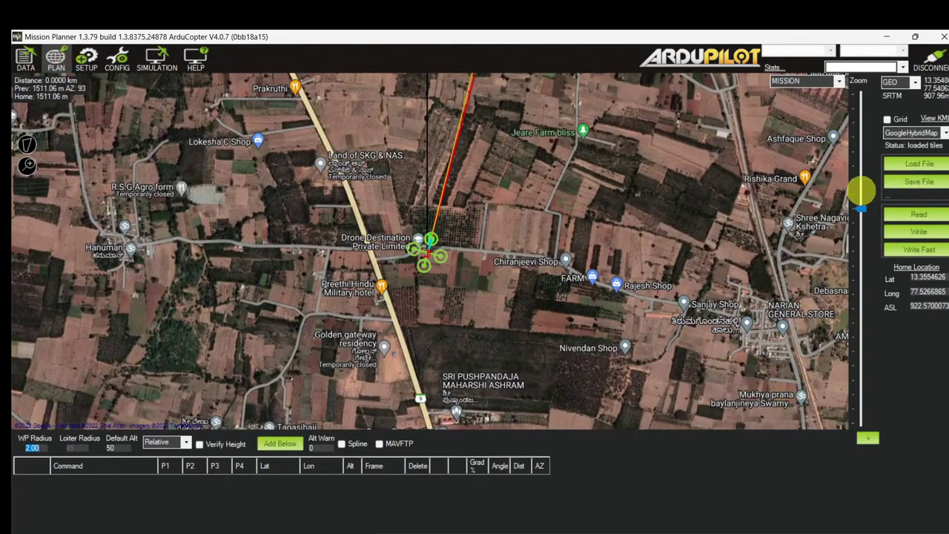
pyautogui.click(863, 191)
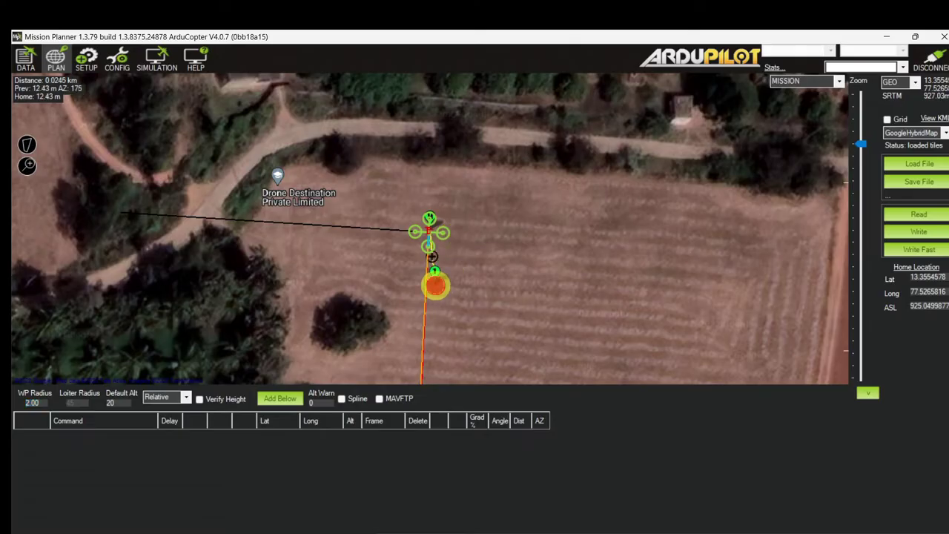
pyautogui.click(435, 273)
pyautogui.moveTo(439, 282); pyautogui.dragTo(427, 236)
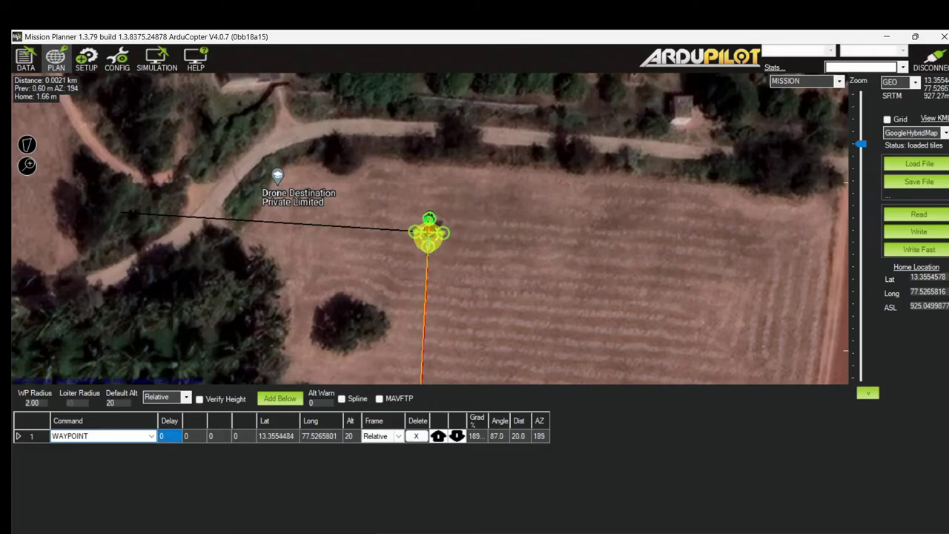
# - Make item 1 a TAKEOFF command with a 10 m altitude
pyautogui.click(152, 435)
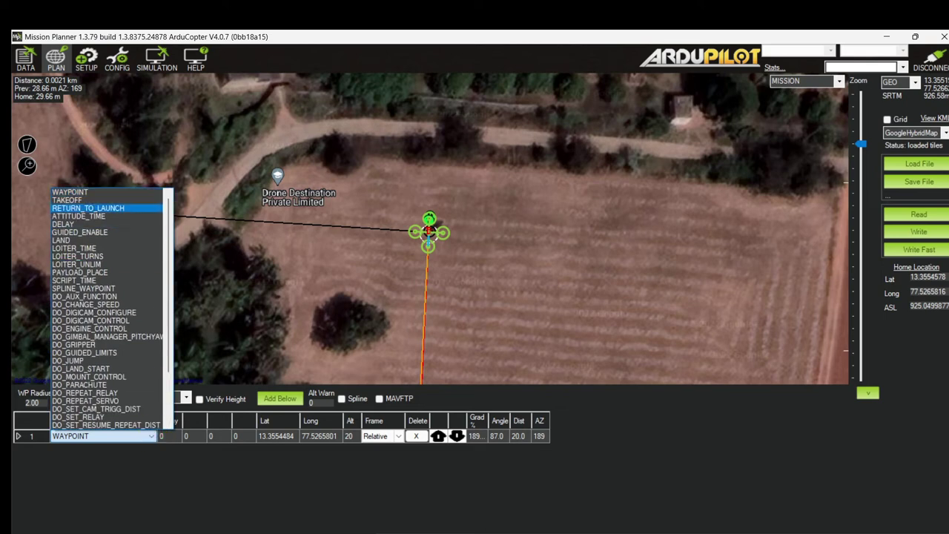
pyautogui.click(113, 199)
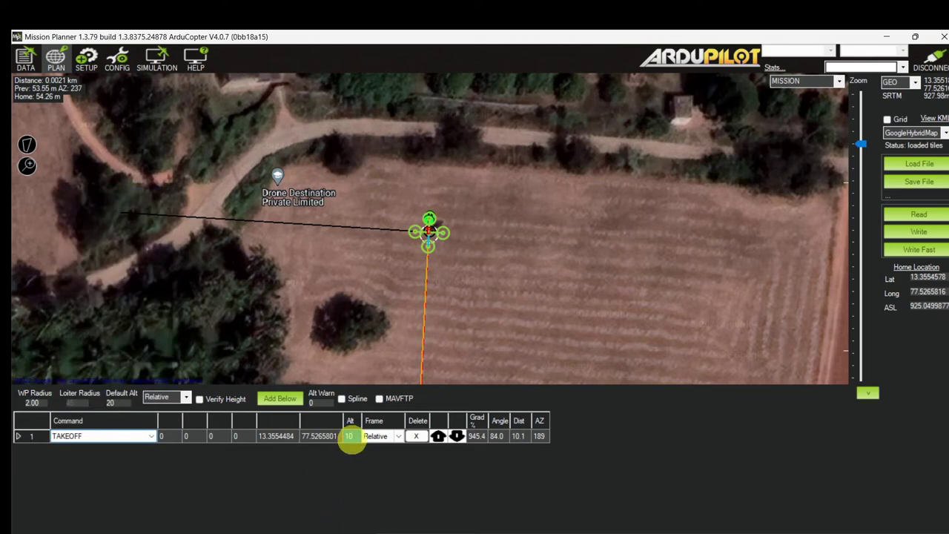
pyautogui.click(351, 436)
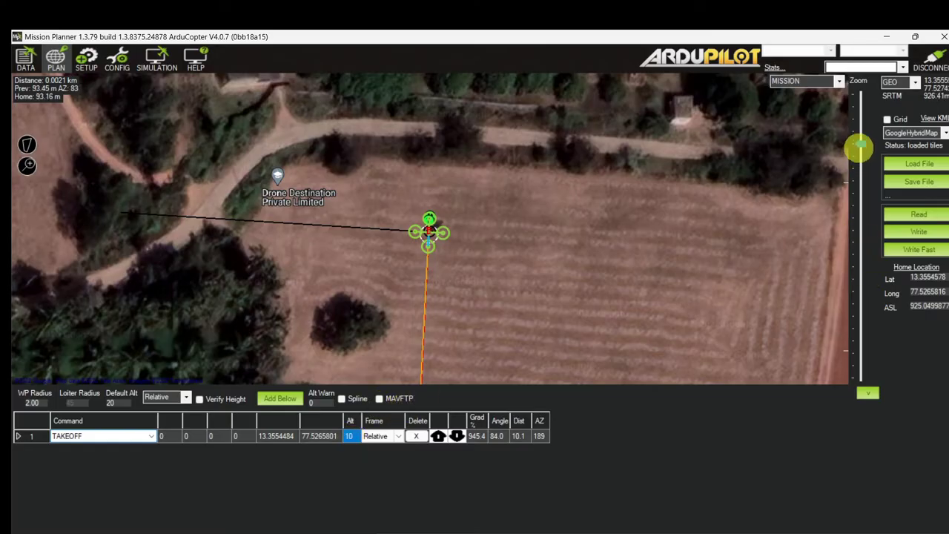
pyautogui.click(859, 147)
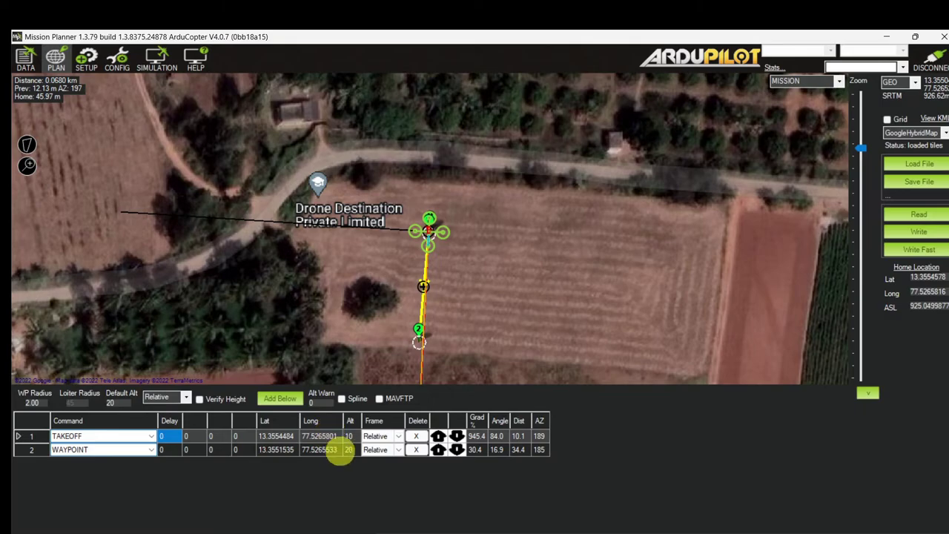
# - Add waypoint 3 at the southeast corner and waypoint 4 at the northeast corner at 25 m
pyautogui.click(683, 373)
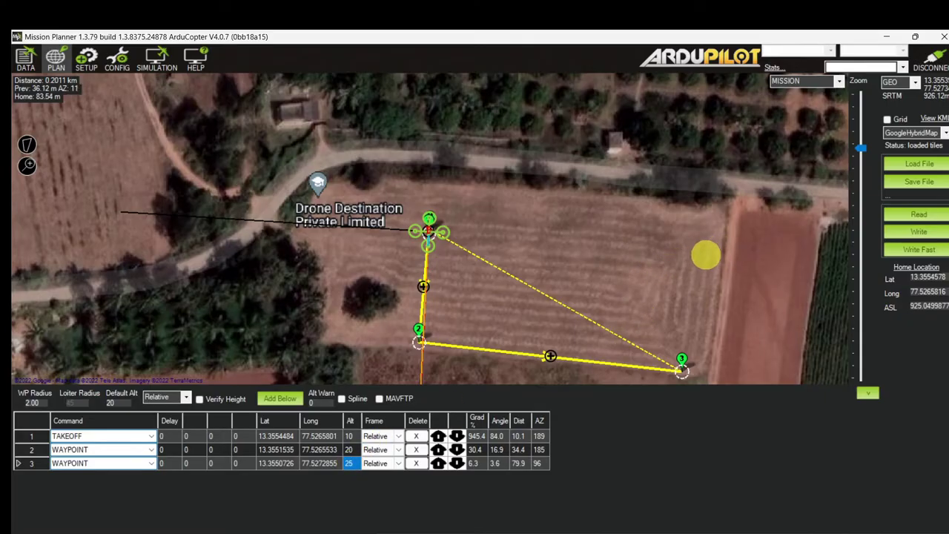
pyautogui.click(703, 253)
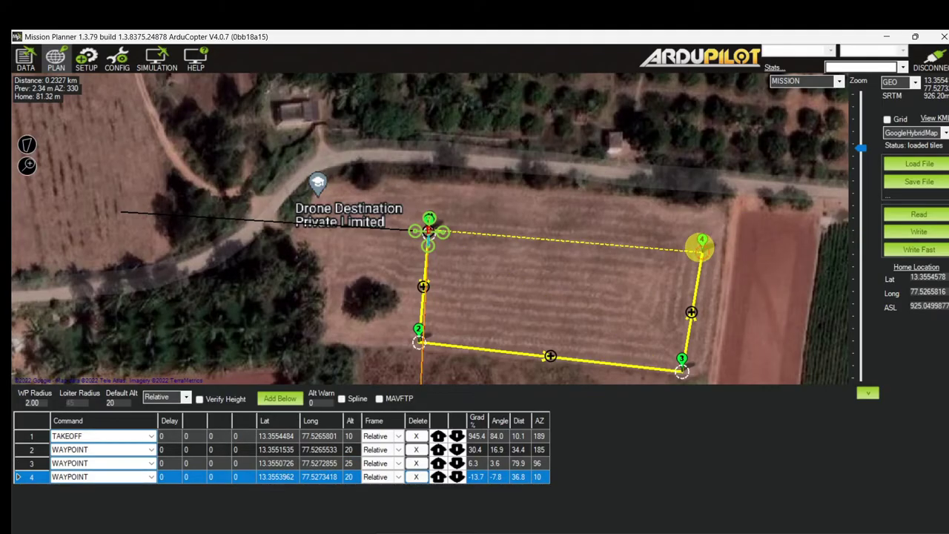
pyautogui.moveTo(699, 245); pyautogui.dragTo(692, 245)
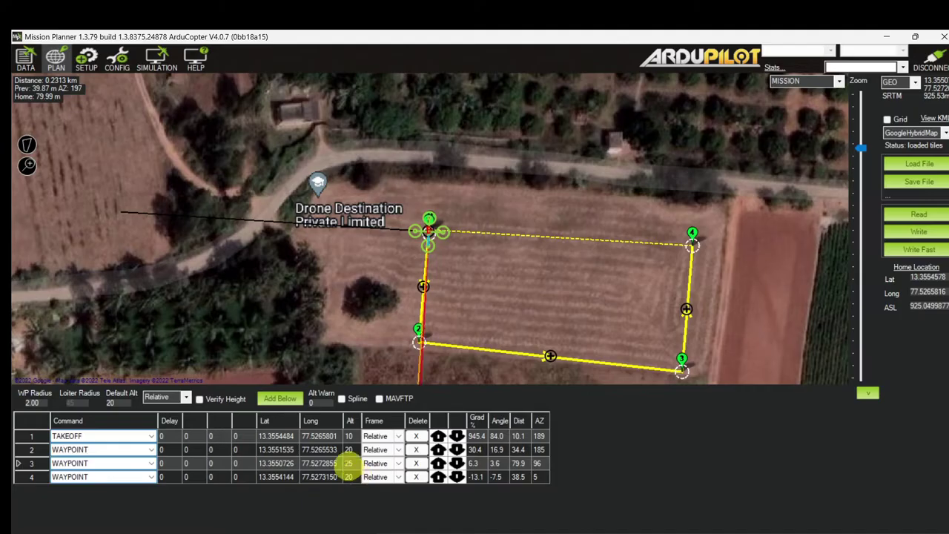
pyautogui.click(694, 245)
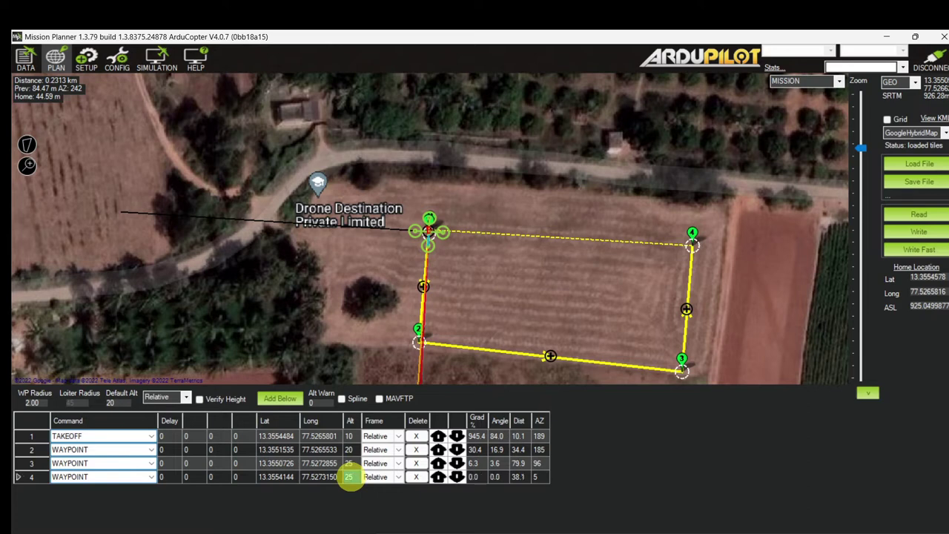
pyautogui.click(350, 477)
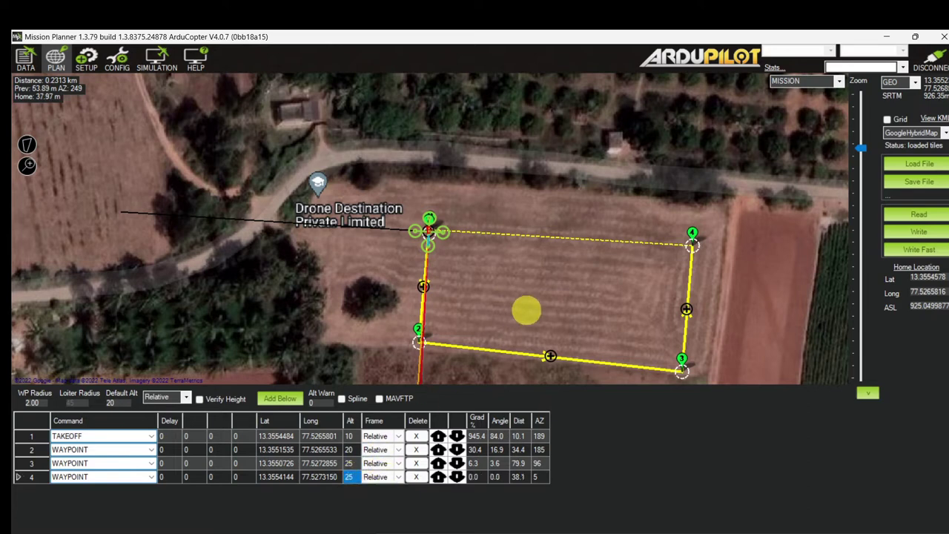
# - Add waypoint 5 on the field's top edge and waypoint 6 beside home
pyautogui.click(566, 227)
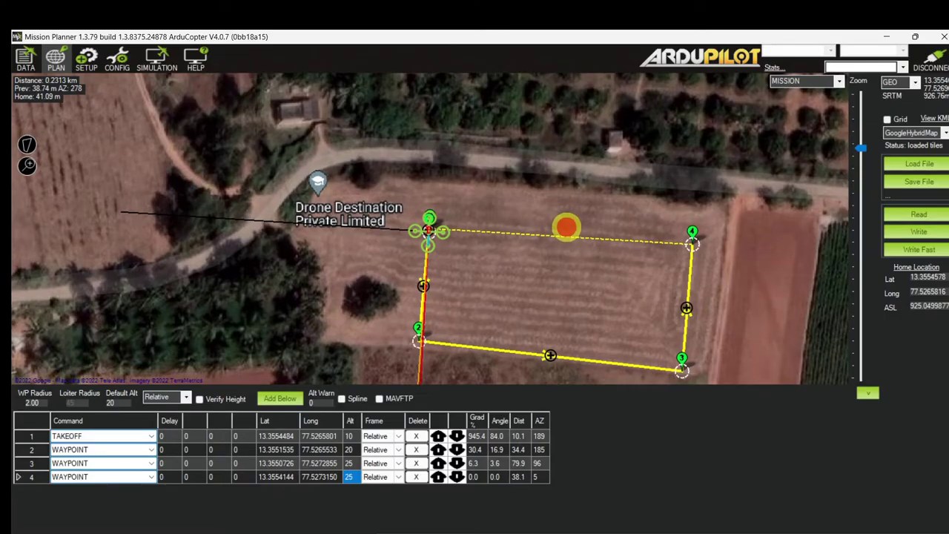
pyautogui.moveTo(567, 226); pyautogui.dragTo(570, 234)
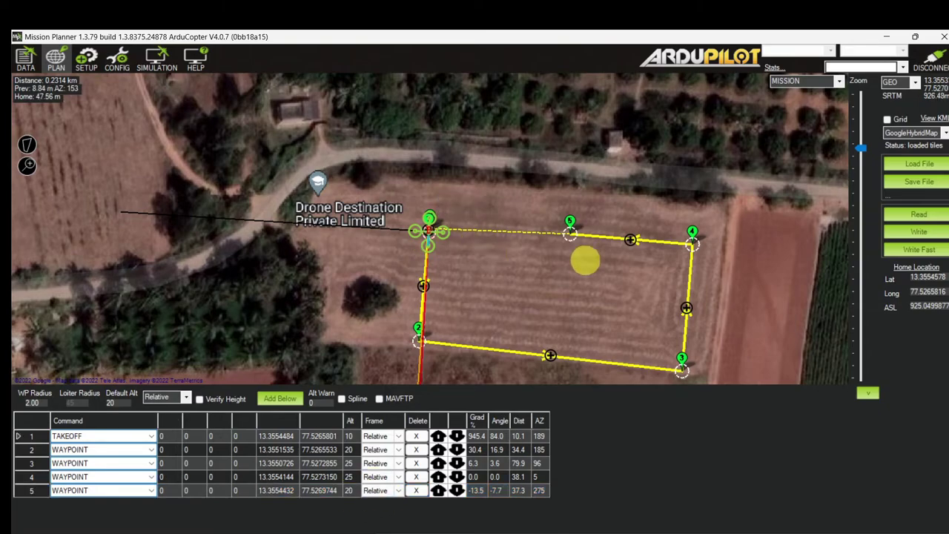
pyautogui.click(458, 246)
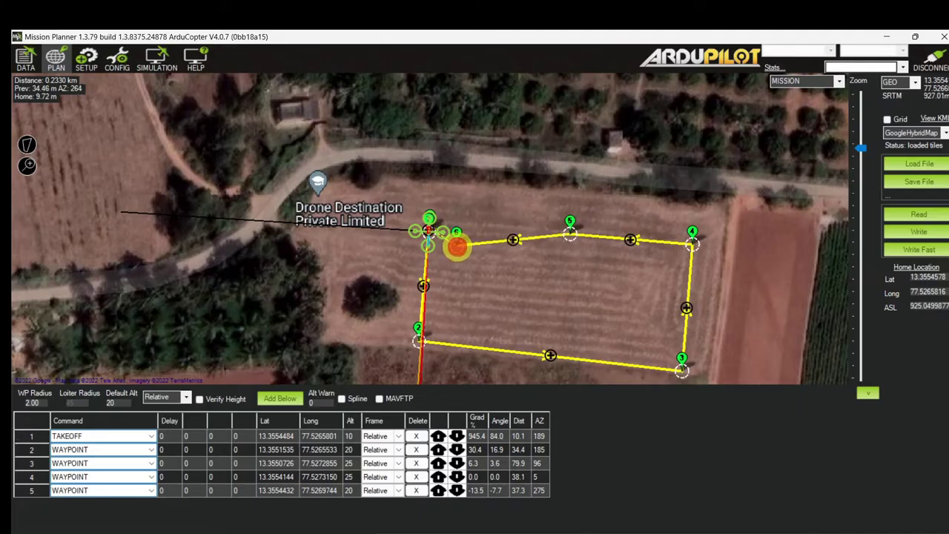
pyautogui.moveTo(462, 247); pyautogui.dragTo(428, 231)
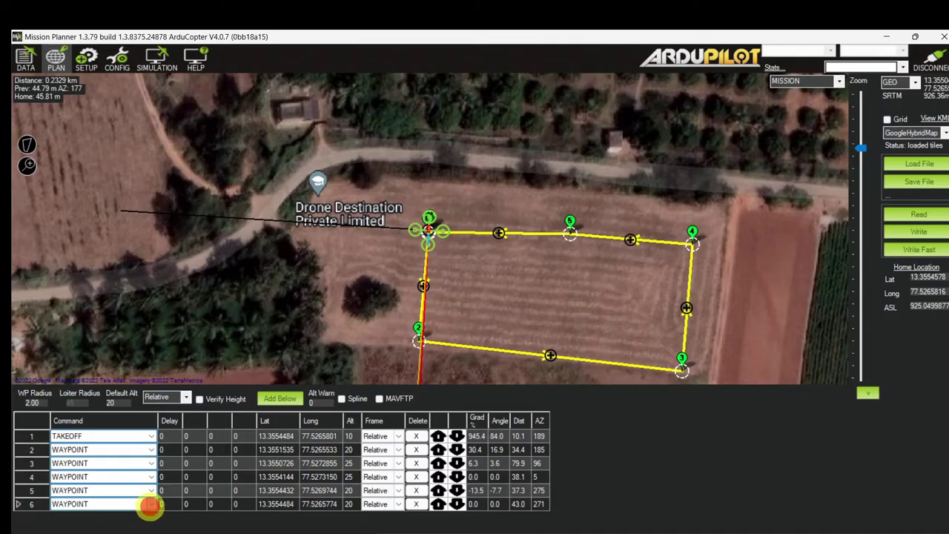
# - Change item 6 to a RETURN_TO_LAUNCH command
pyautogui.click(149, 507)
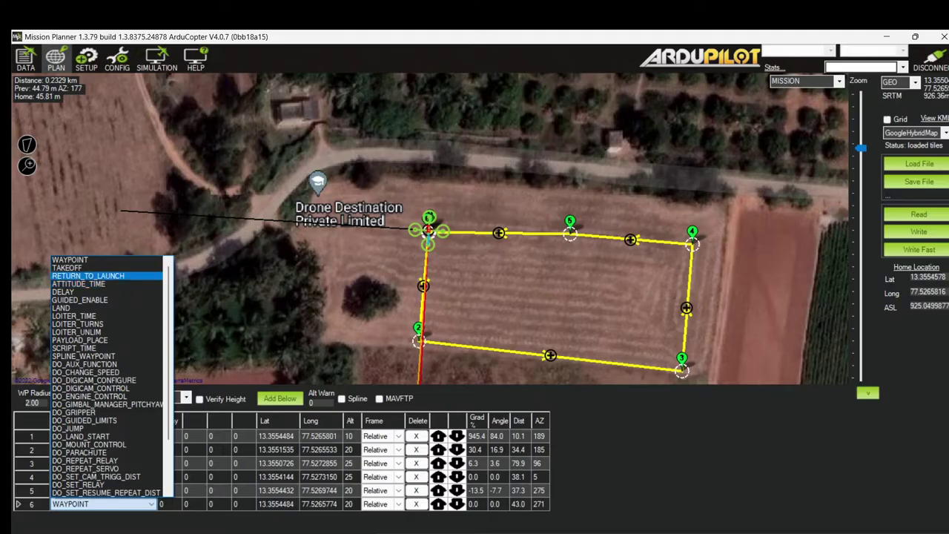
pyautogui.click(111, 275)
pyautogui.click(350, 504)
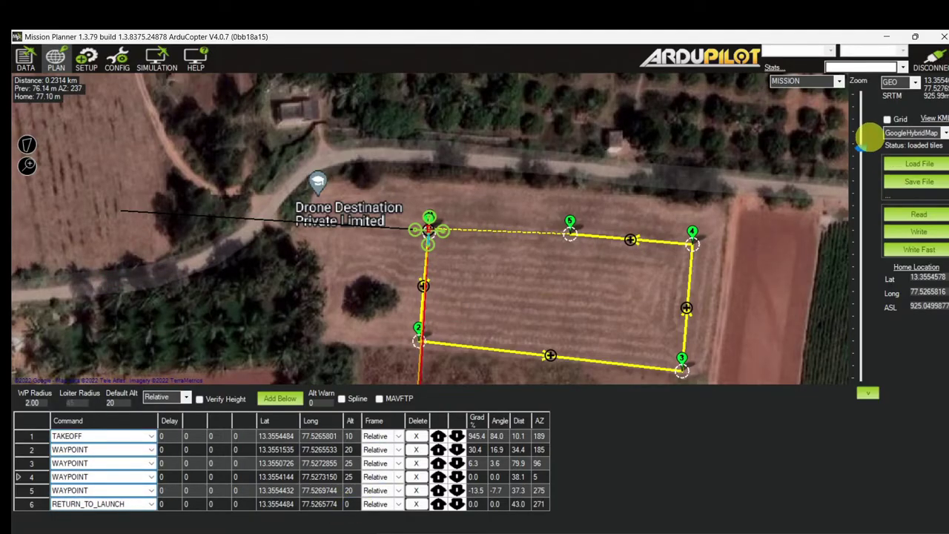
# - Review waypoints 1–3 on the map and begin the mission upload with Write Fast
pyautogui.moveTo(865, 146); pyautogui.dragTo(868, 153)
pyautogui.click(428, 222)
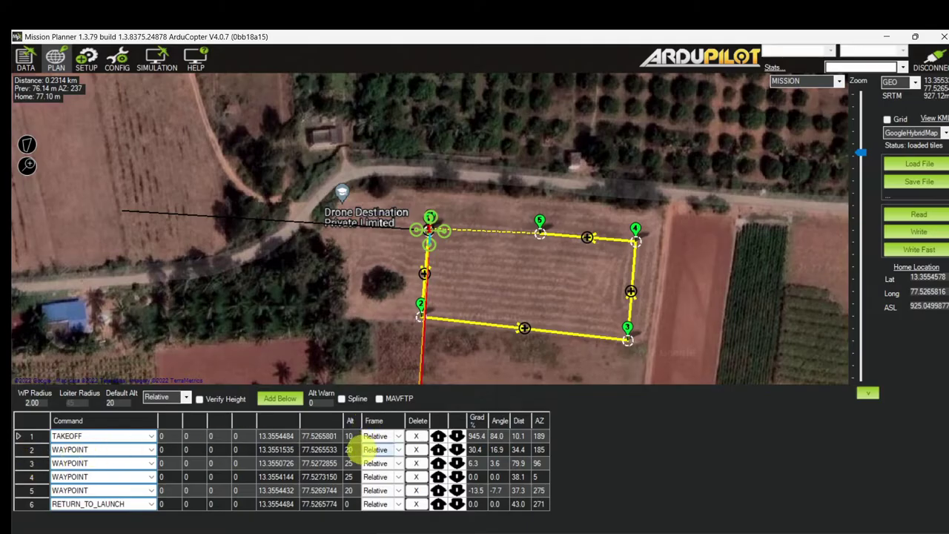
pyautogui.click(412, 312)
pyautogui.click(632, 341)
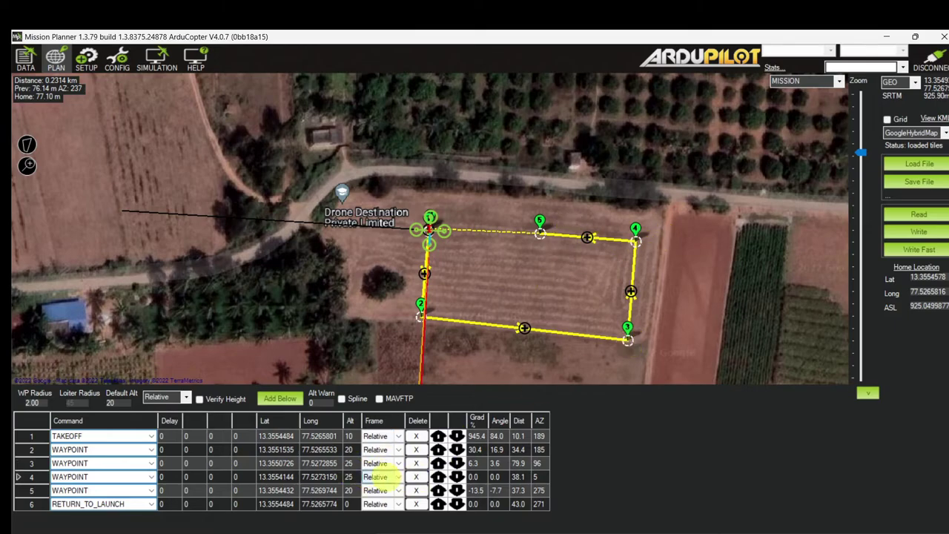
pyautogui.moveTo(542, 220)
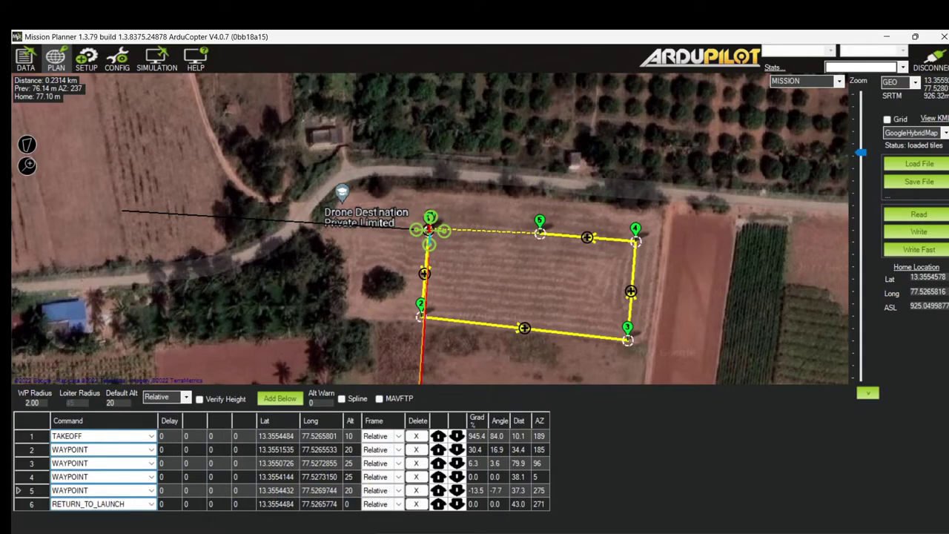
pyautogui.click(931, 246)
# - Upload the mission waypoints to the drone and switch to the flight data view
pyautogui.click(912, 233)
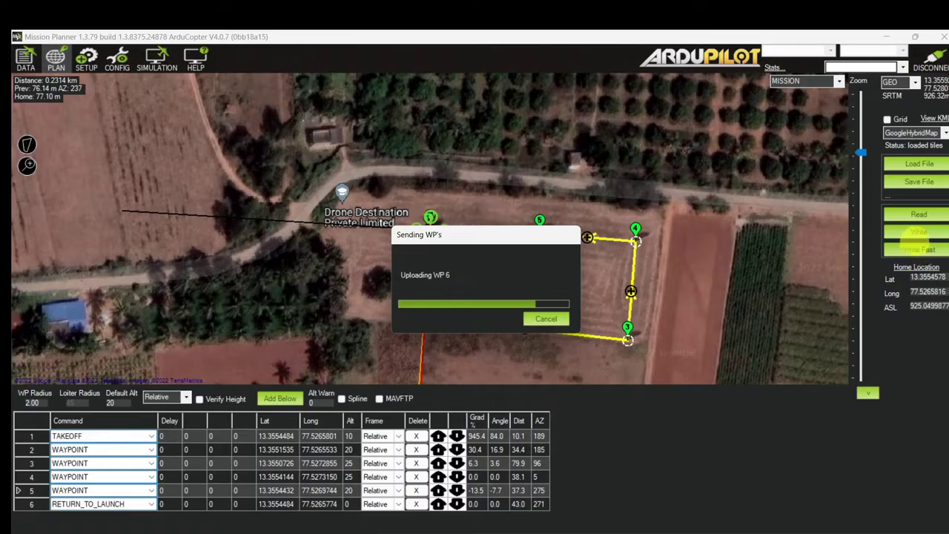
pyautogui.click(911, 232)
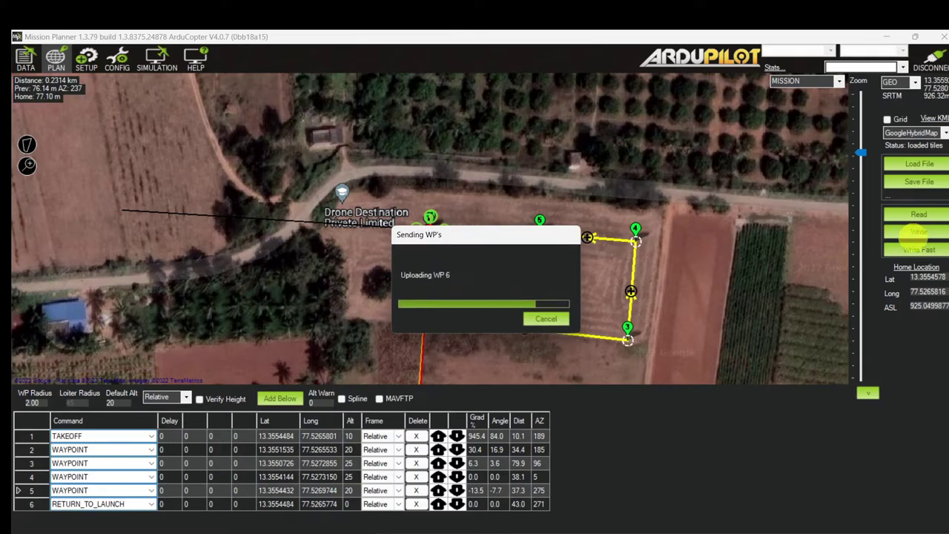
pyautogui.click(25, 58)
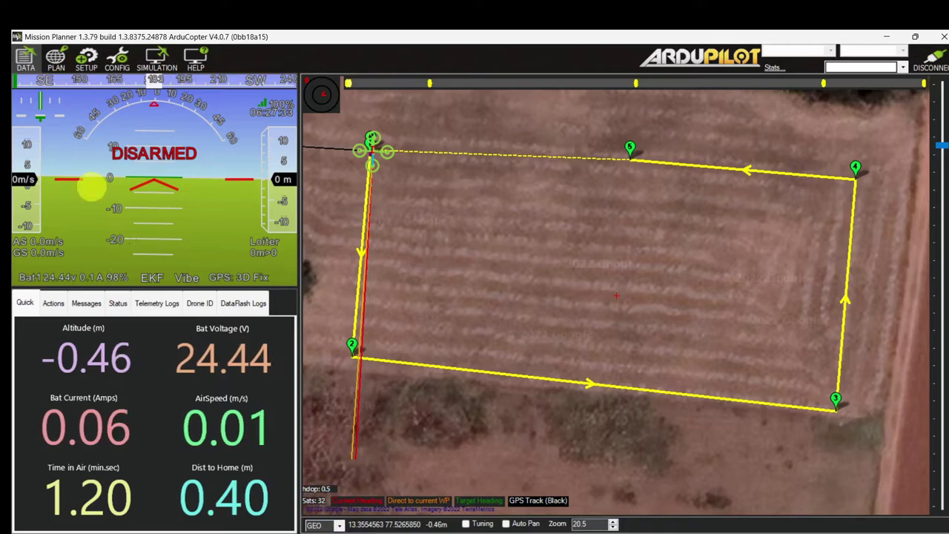
# - Start the mission with Mission Start from the Actions tab, then return to the Quick tab
pyautogui.click(54, 304)
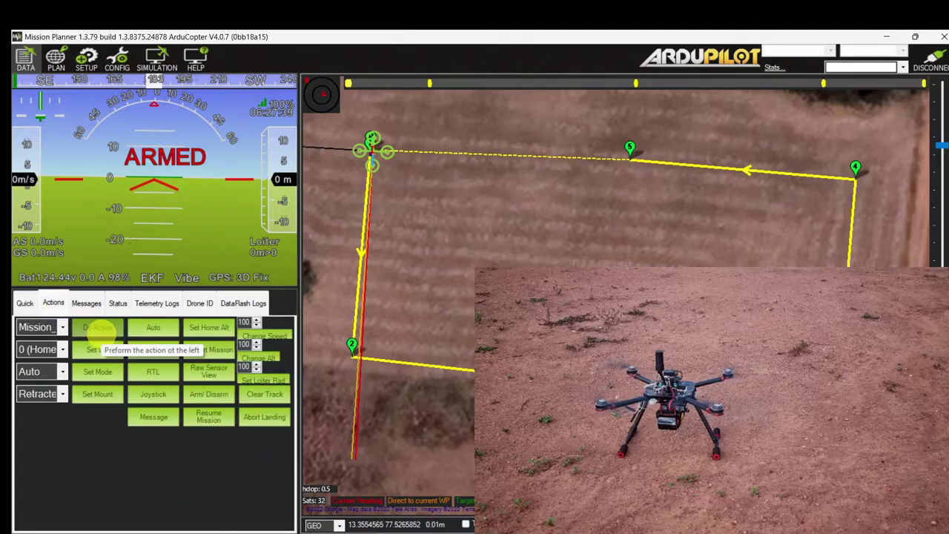
pyautogui.click(97, 327)
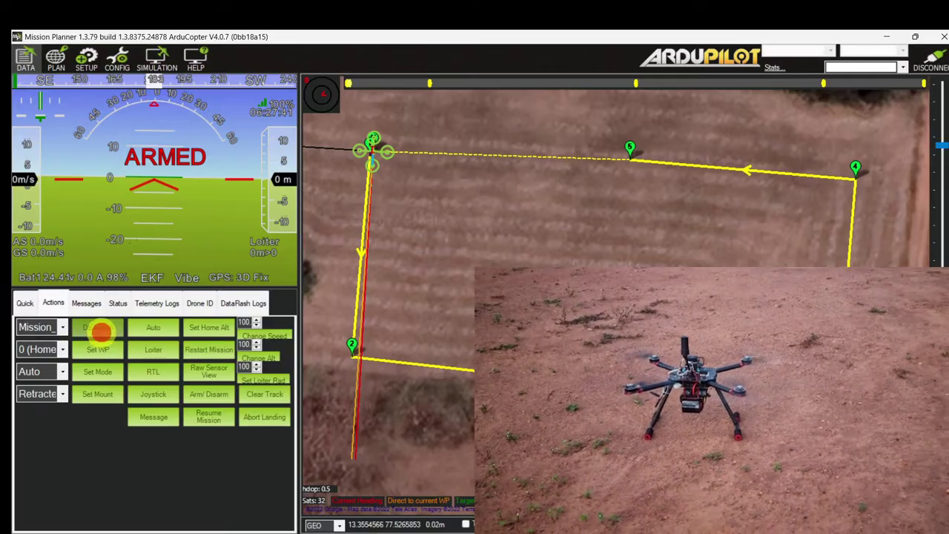
pyautogui.click(486, 297)
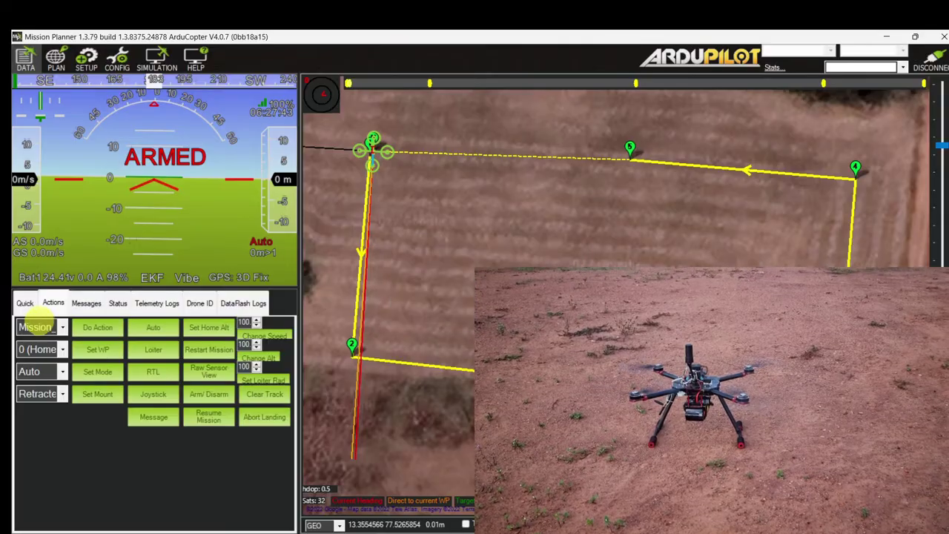
pyautogui.click(24, 302)
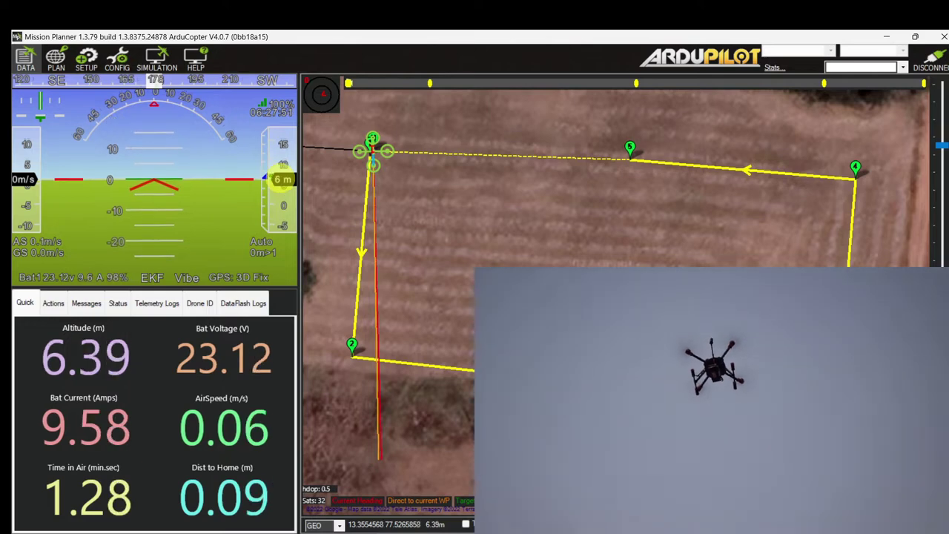
pyautogui.moveTo(485, 197); pyautogui.dragTo(475, 181)
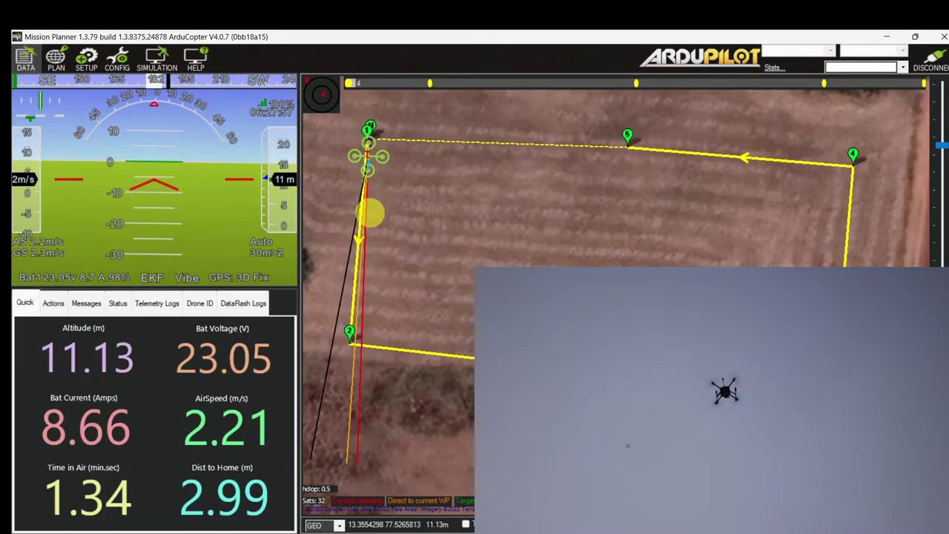
# - Watch the drone fly the rectangular route, return home and land
pyautogui.moveTo(349, 332)
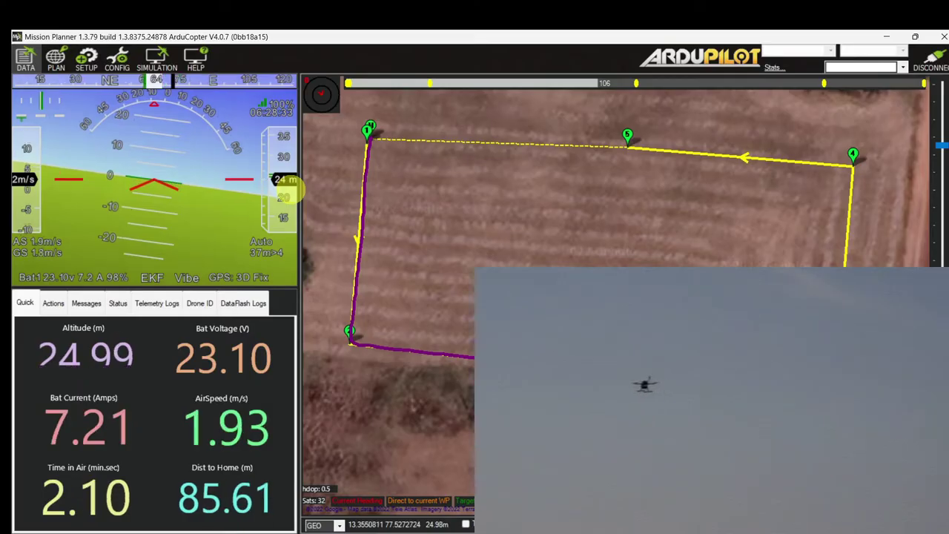
pyautogui.moveTo(853, 157)
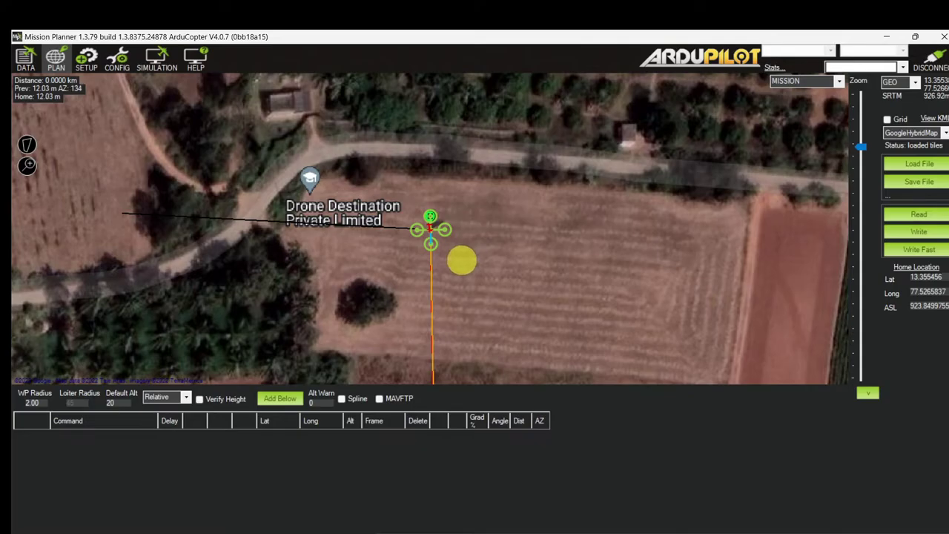
# - Start a new plan with a TAKEOFF item on home and waypoint 2 south along the field edge
pyautogui.click(461, 259)
pyautogui.click(461, 279)
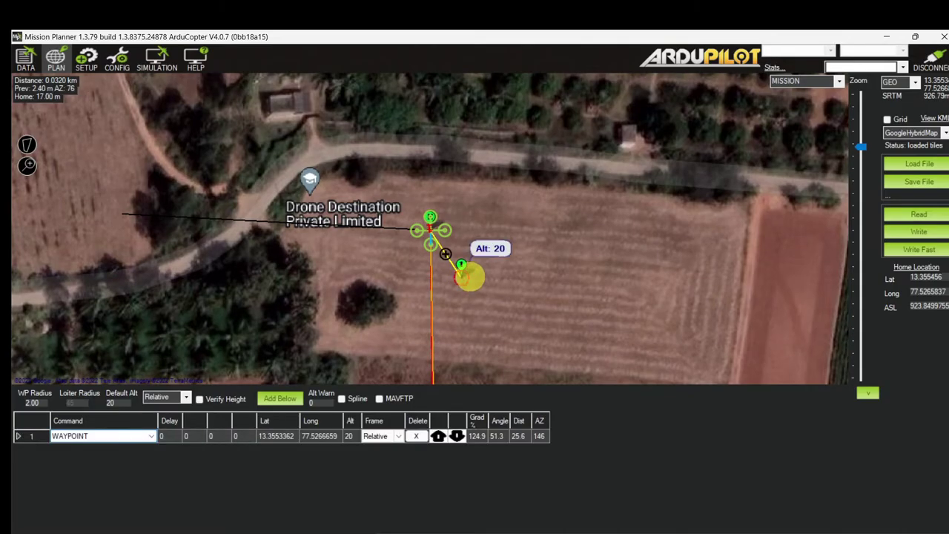
pyautogui.moveTo(459, 262); pyautogui.dragTo(443, 233)
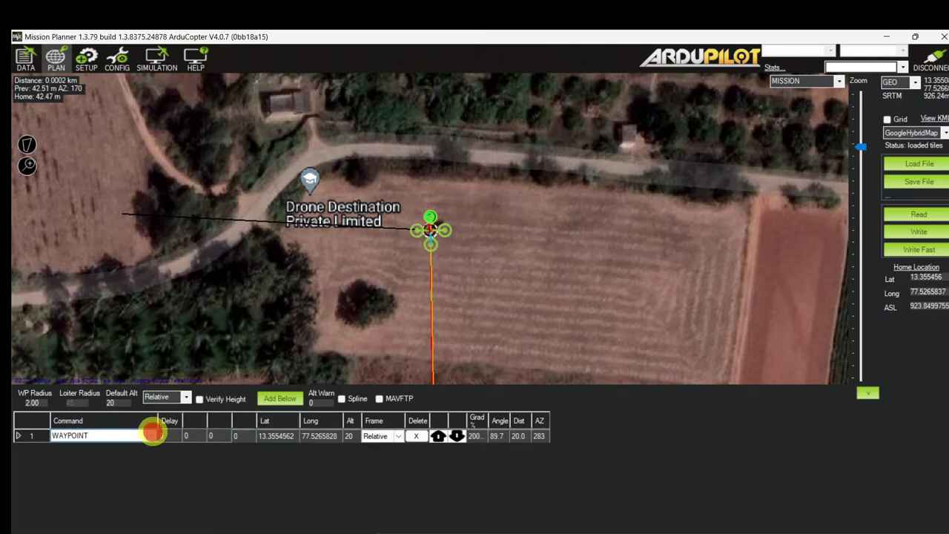
pyautogui.click(151, 436)
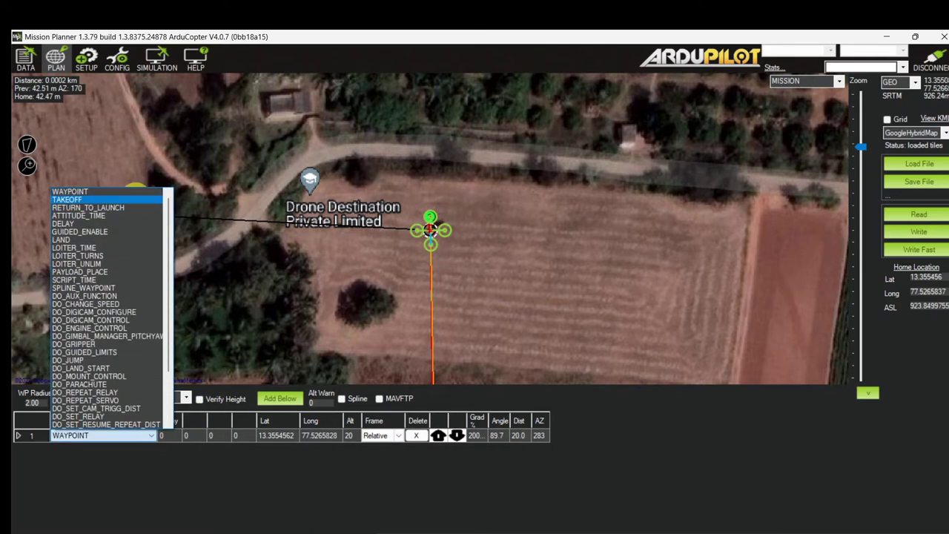
pyautogui.click(136, 199)
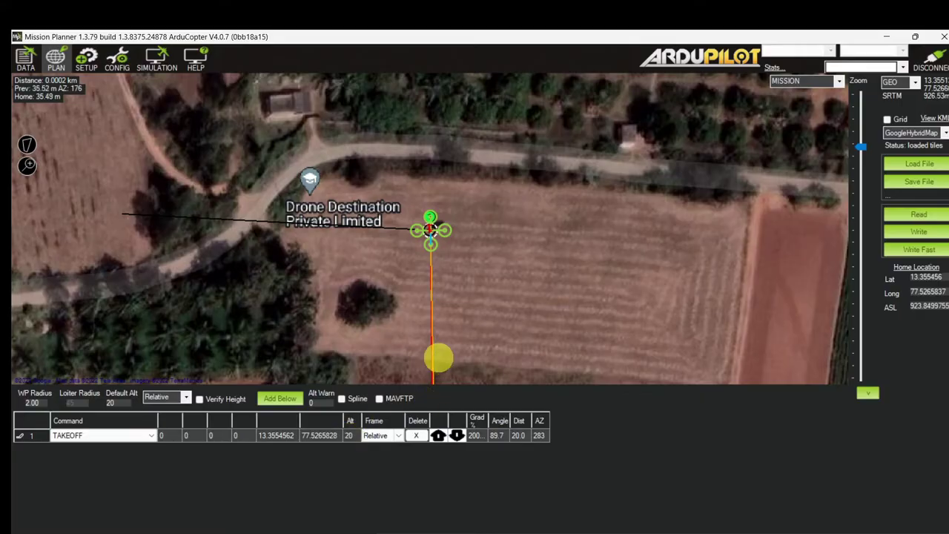
pyautogui.click(431, 358)
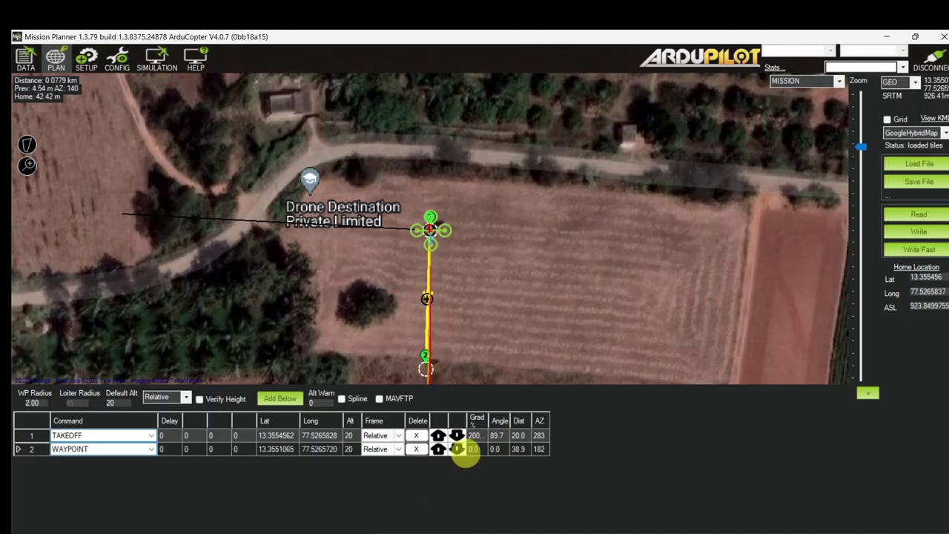
pyautogui.moveTo(869, 149); pyautogui.dragTo(862, 152)
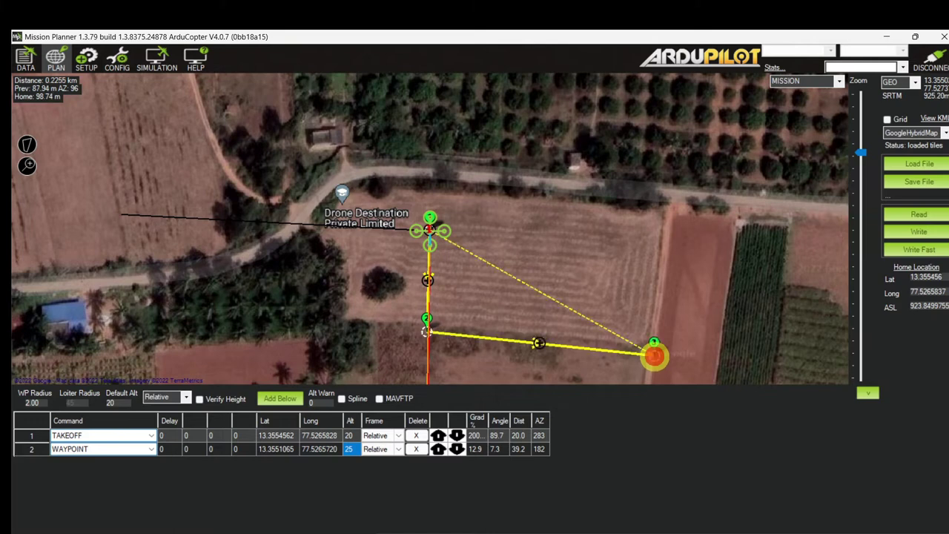
# - Add waypoints 3 and 4 at the field's south-east and north-east corners at 30 m
pyautogui.click(654, 356)
pyautogui.moveTo(670, 355); pyautogui.dragTo(705, 362)
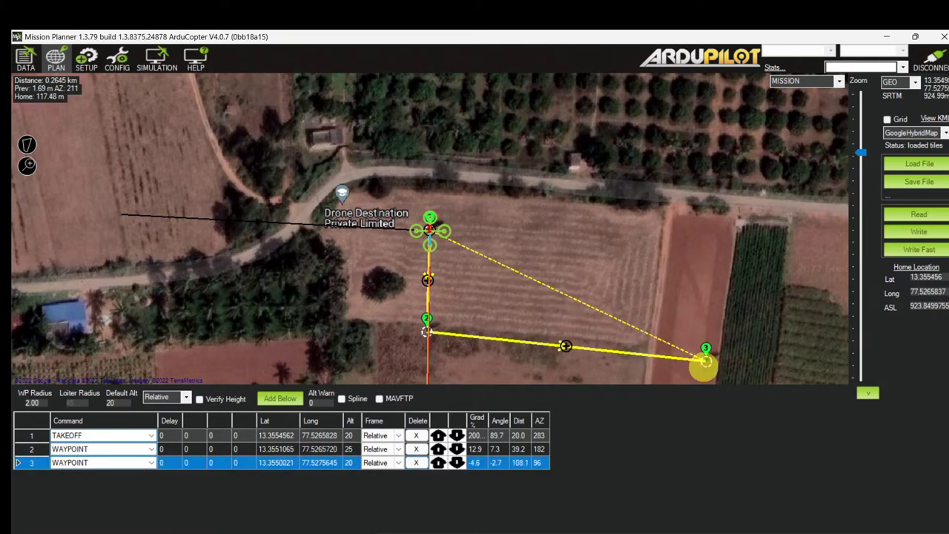
pyautogui.click(350, 464)
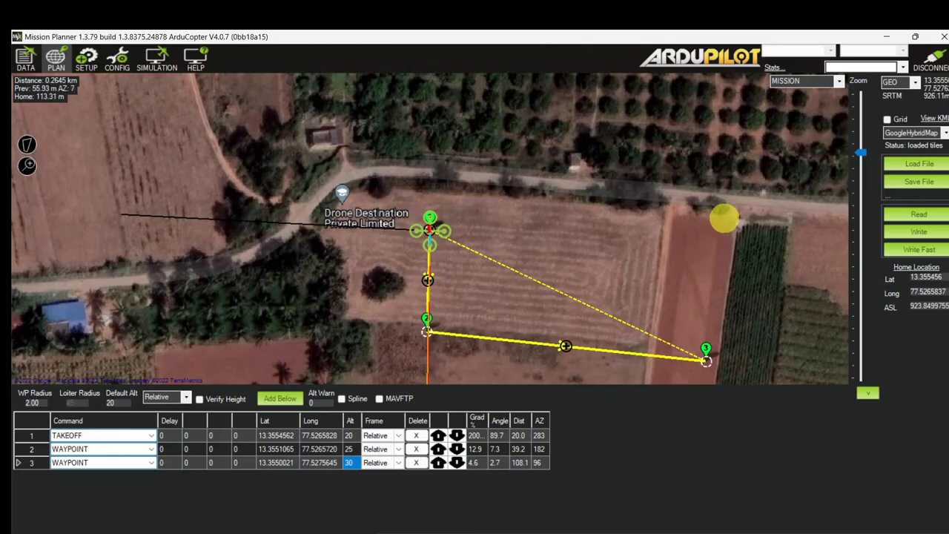
pyautogui.click(727, 233)
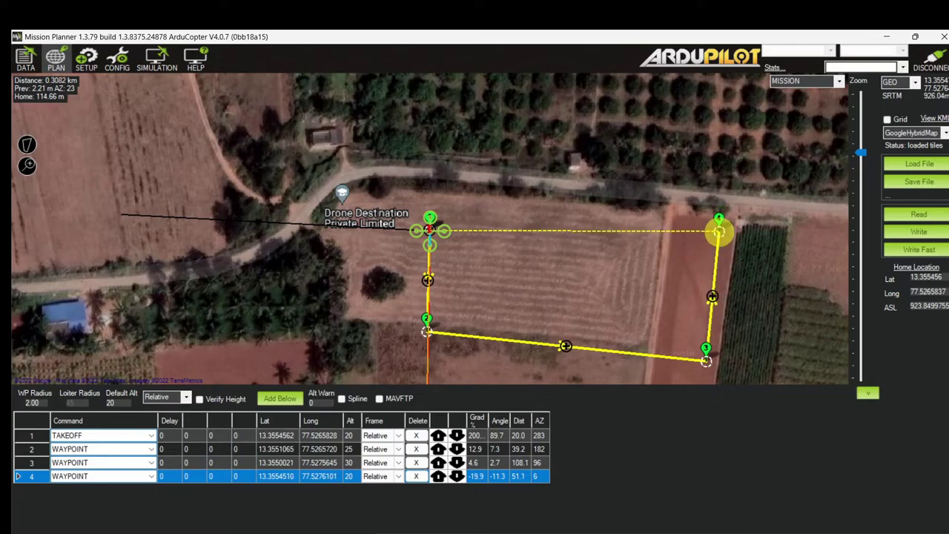
pyautogui.click(349, 476)
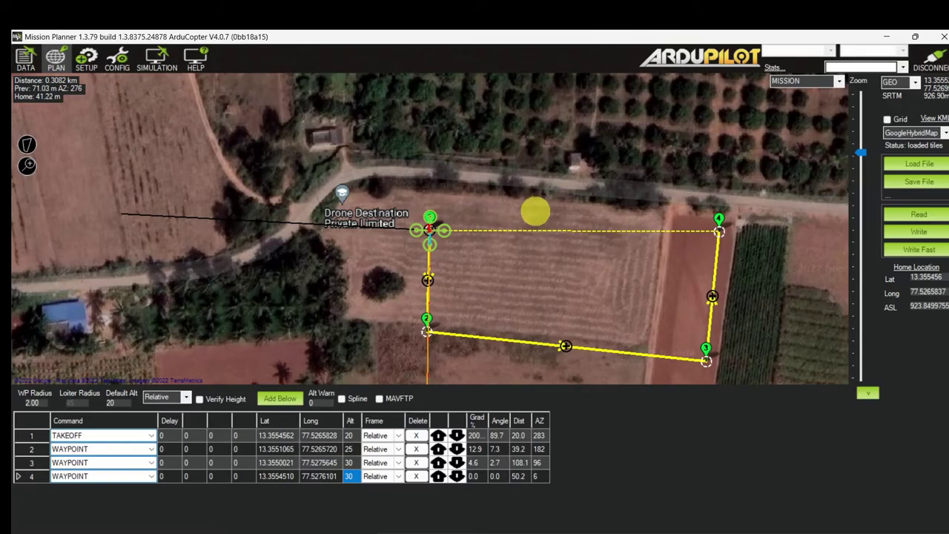
# - Add waypoint 5 on the top field edge and waypoint 6 between it and home
pyautogui.click(535, 209)
pyautogui.click(534, 211)
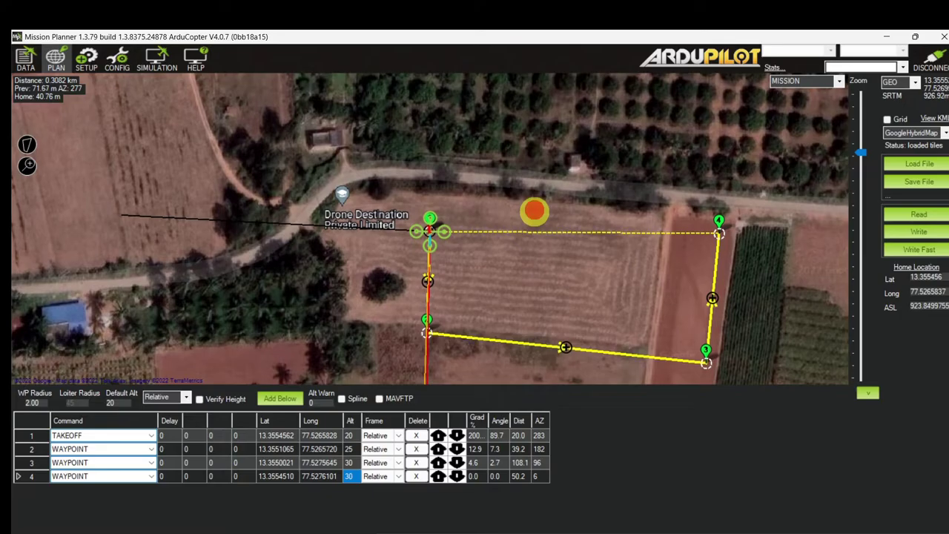
pyautogui.moveTo(534, 214); pyautogui.dragTo(540, 217)
pyautogui.moveTo(859, 149)
pyautogui.mouseDown()
pyautogui.moveTo(856, 140)
pyautogui.moveTo(859, 149)
pyautogui.mouseUp()
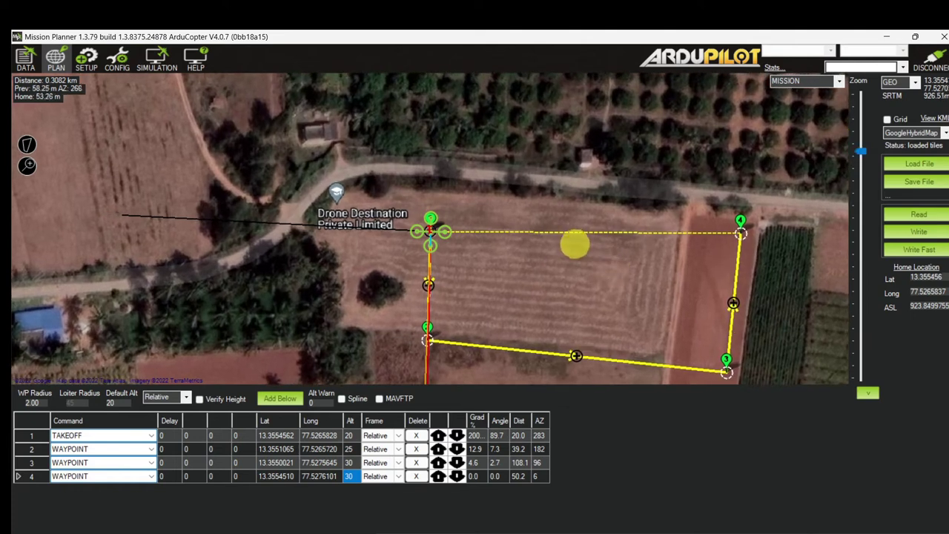
pyautogui.moveTo(559, 230); pyautogui.dragTo(542, 217)
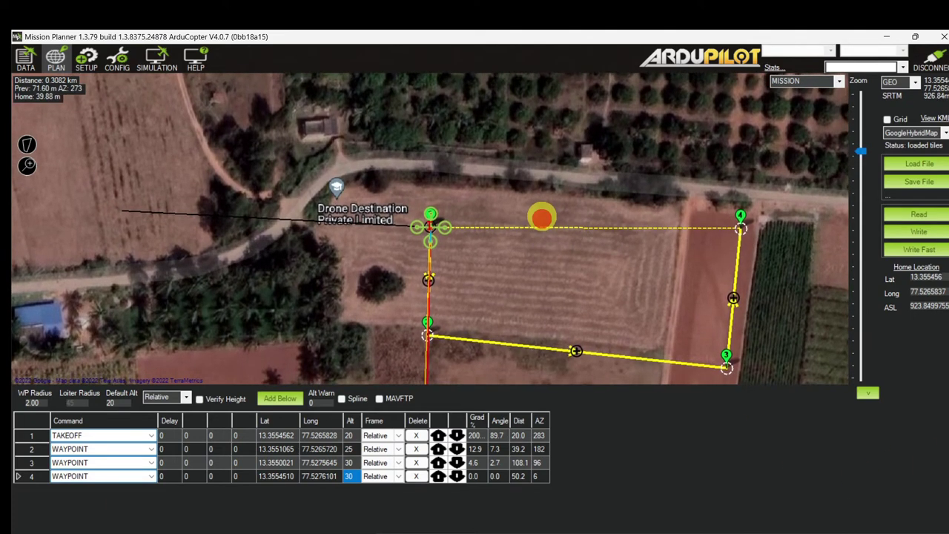
pyautogui.click(542, 217)
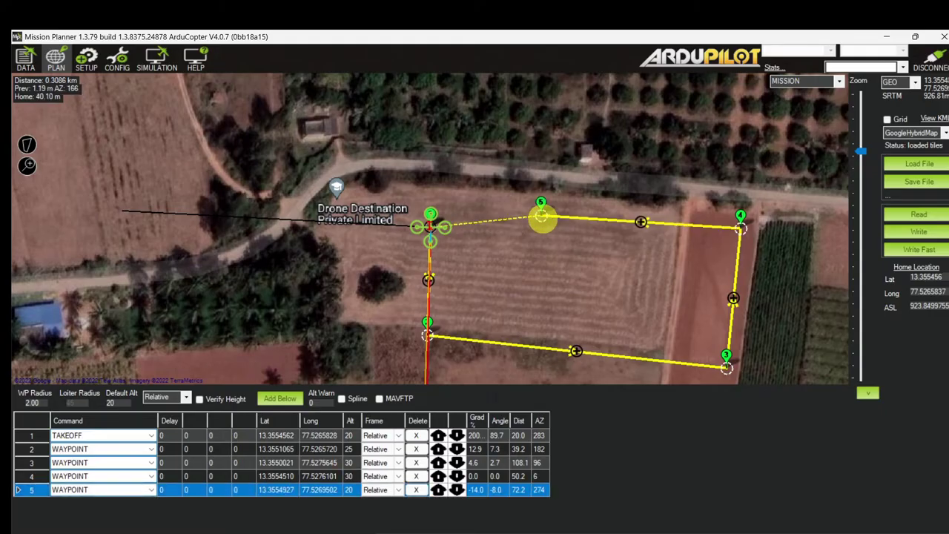
pyautogui.moveTo(545, 214); pyautogui.dragTo(546, 214)
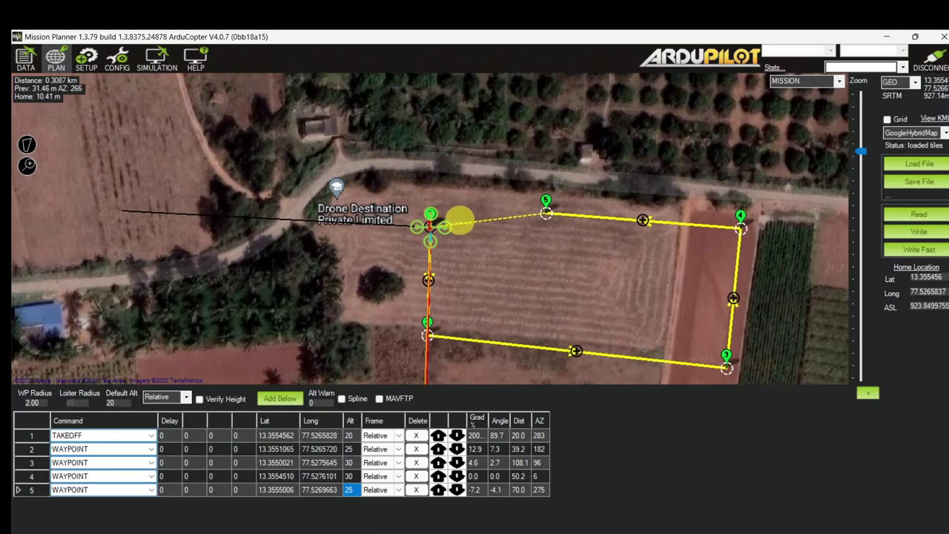
pyautogui.click(460, 217)
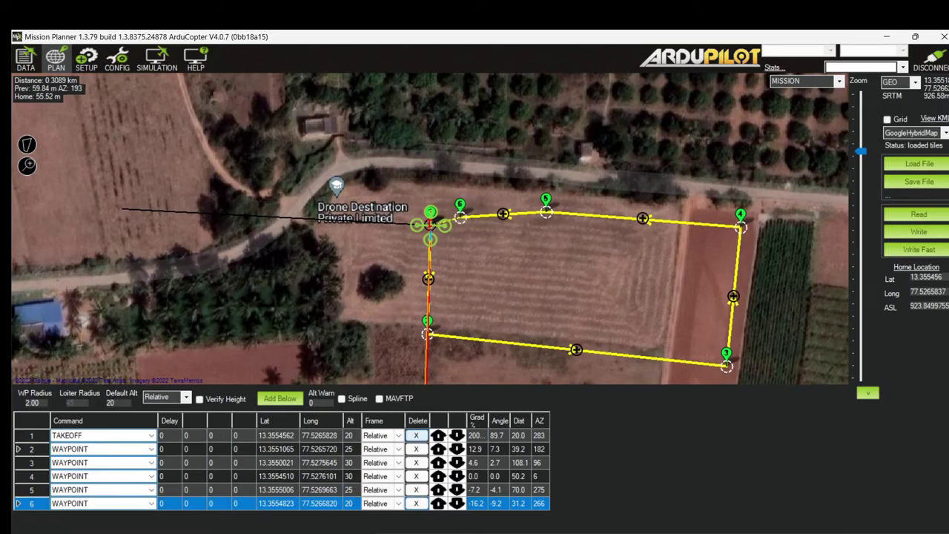
pyautogui.click(375, 507)
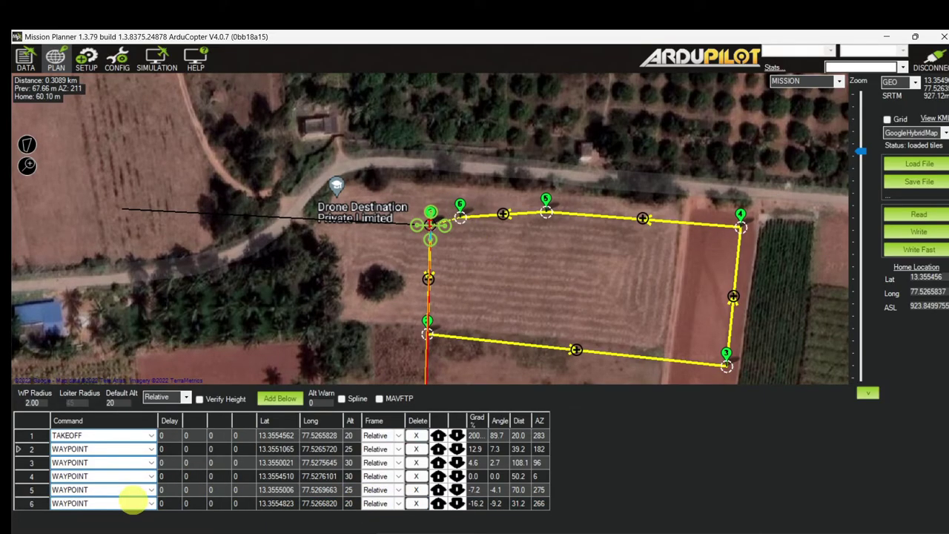
# - Make item 6 RETURN_TO_LAUNCH and write the six-item mission to the drone
pyautogui.click(151, 504)
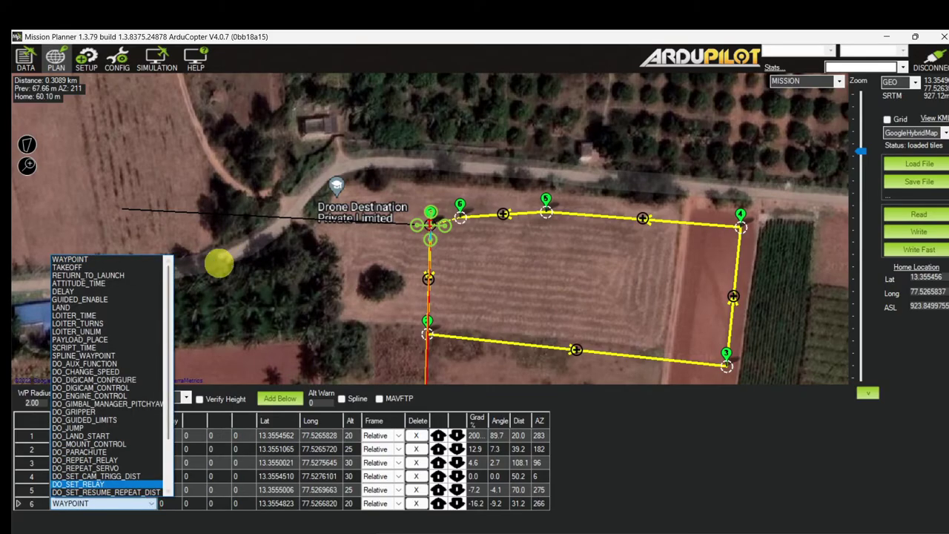
pyautogui.click(130, 278)
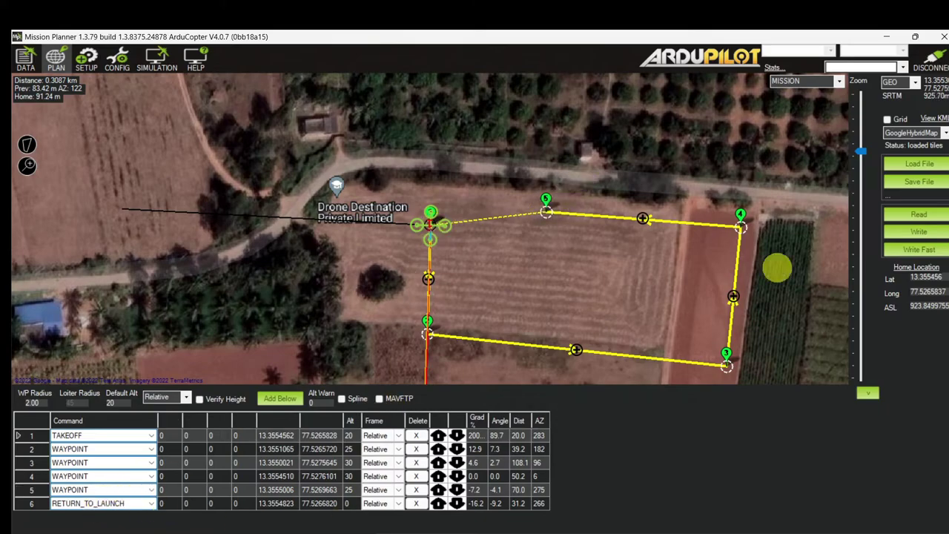
pyautogui.click(896, 233)
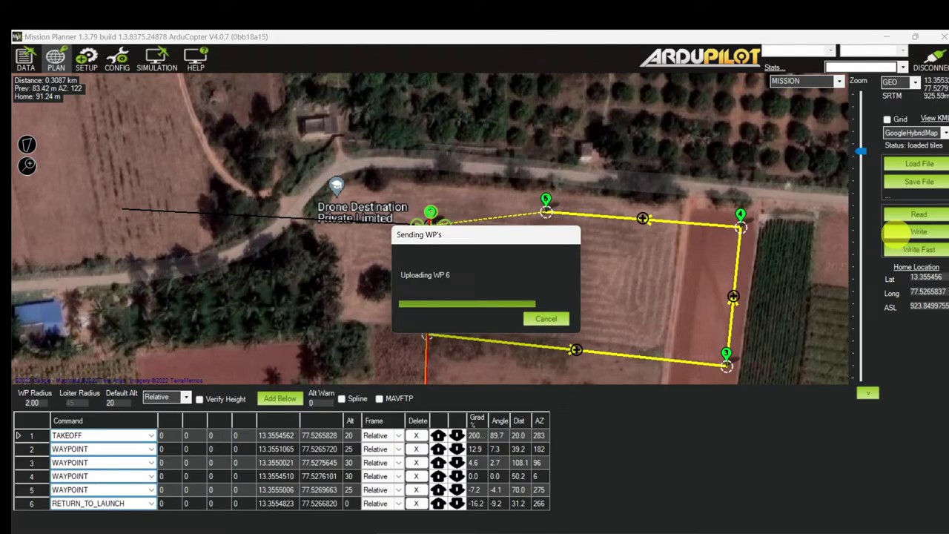
pyautogui.click(896, 233)
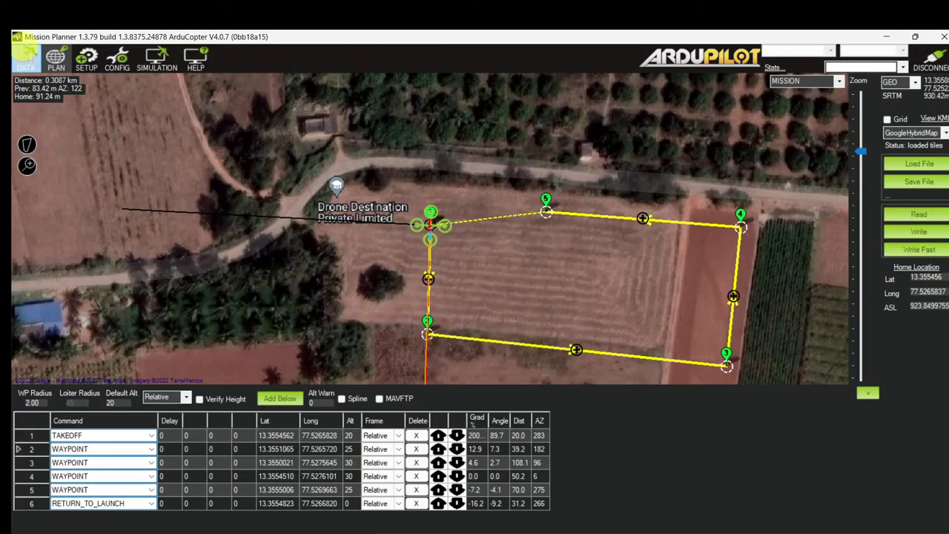
# - Show the flight data view with Auto Pan on, with the whole waypoint rectangle framed on the map
pyautogui.click(28, 57)
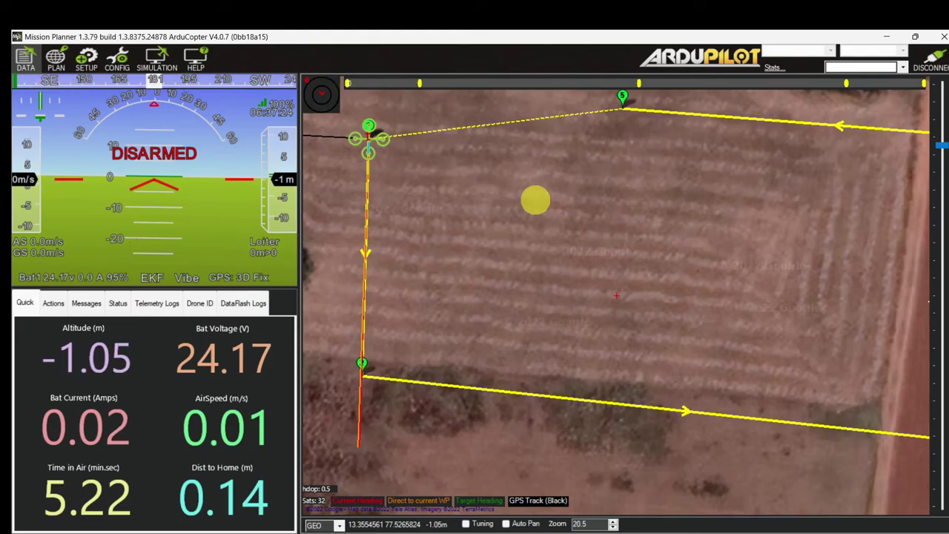
pyautogui.click(506, 523)
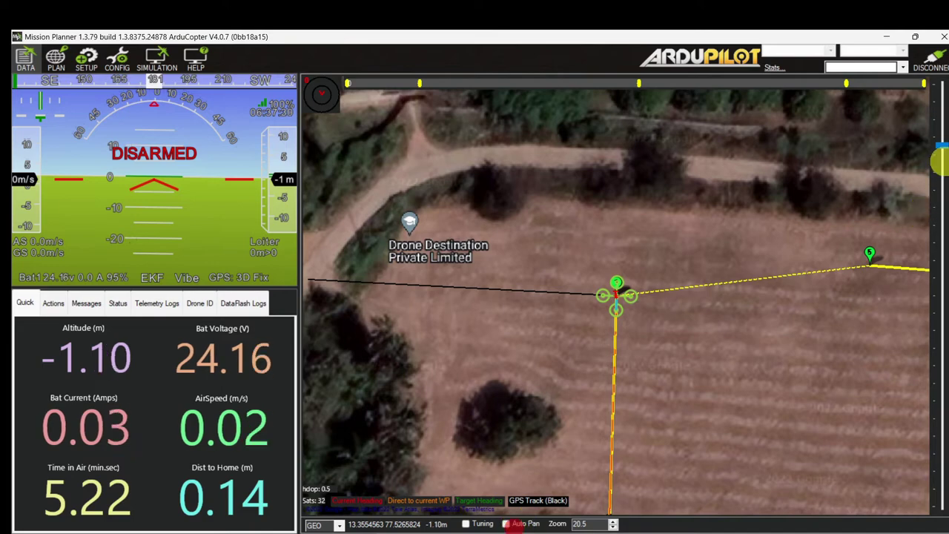
pyautogui.moveTo(938, 148); pyautogui.dragTo(939, 165)
pyautogui.moveTo(806, 213); pyautogui.dragTo(519, 114)
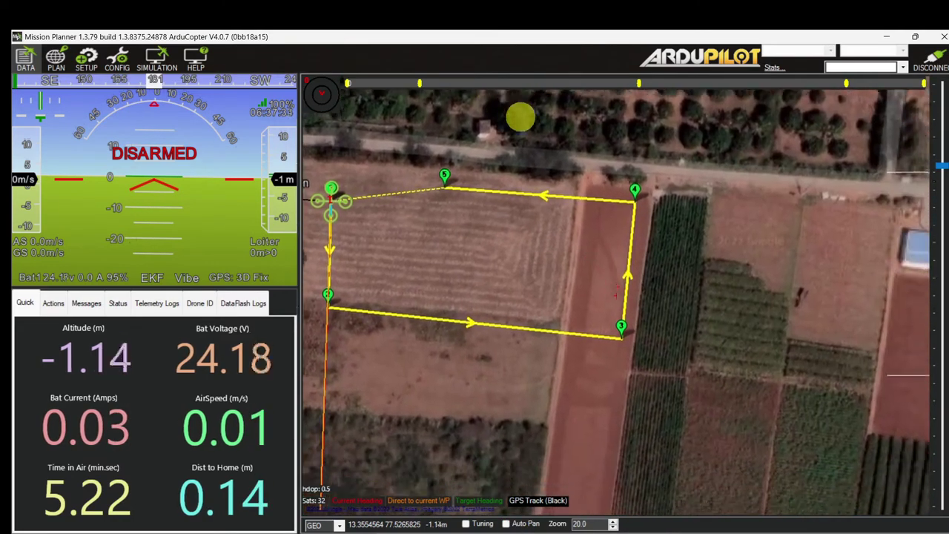
pyautogui.moveTo(570, 135); pyautogui.dragTo(578, 110)
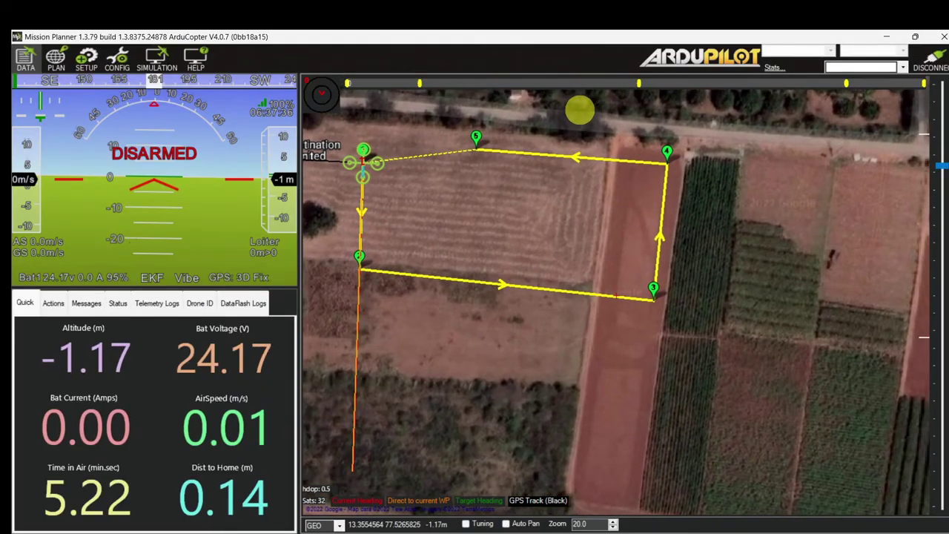
pyautogui.moveTo(936, 165); pyautogui.dragTo(941, 157)
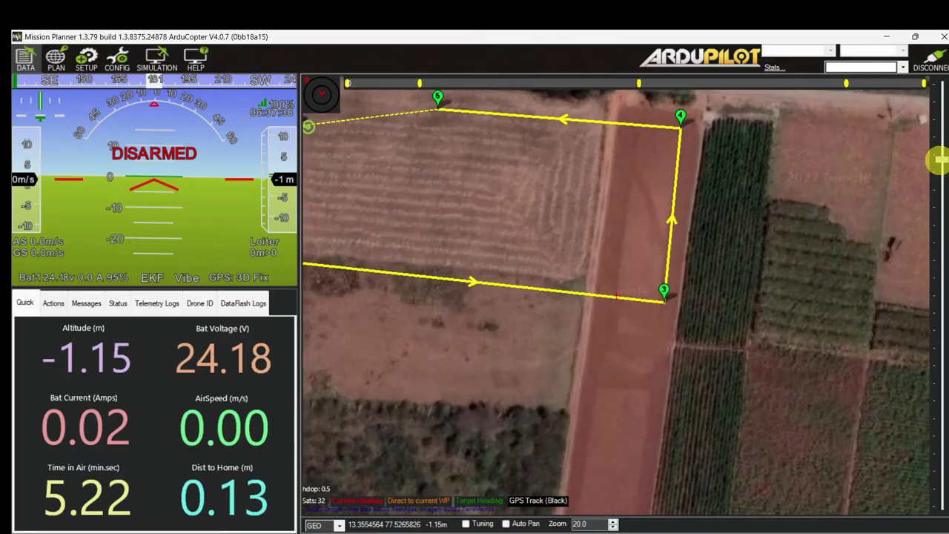
pyautogui.moveTo(823, 168); pyautogui.dragTo(868, 180)
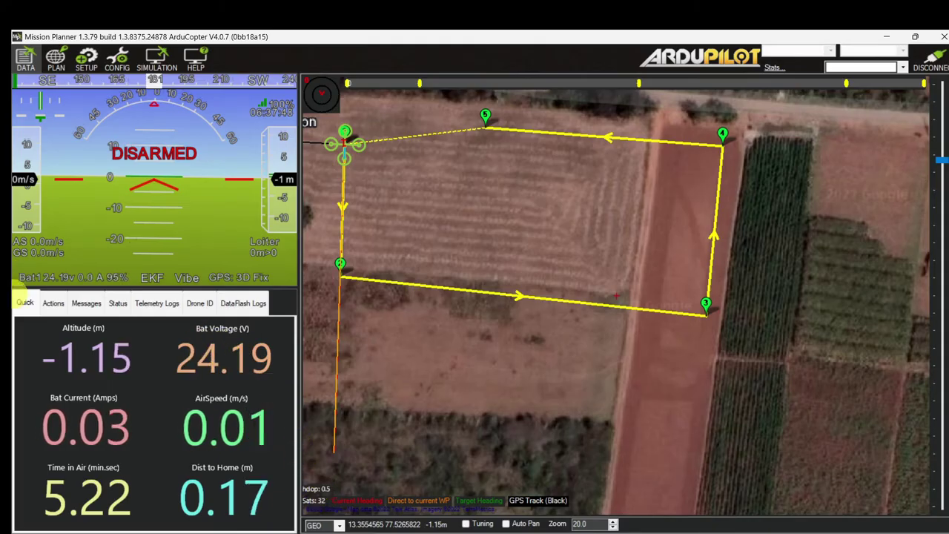
# - Arm the drone's motors from the Actions controls
pyautogui.click(26, 303)
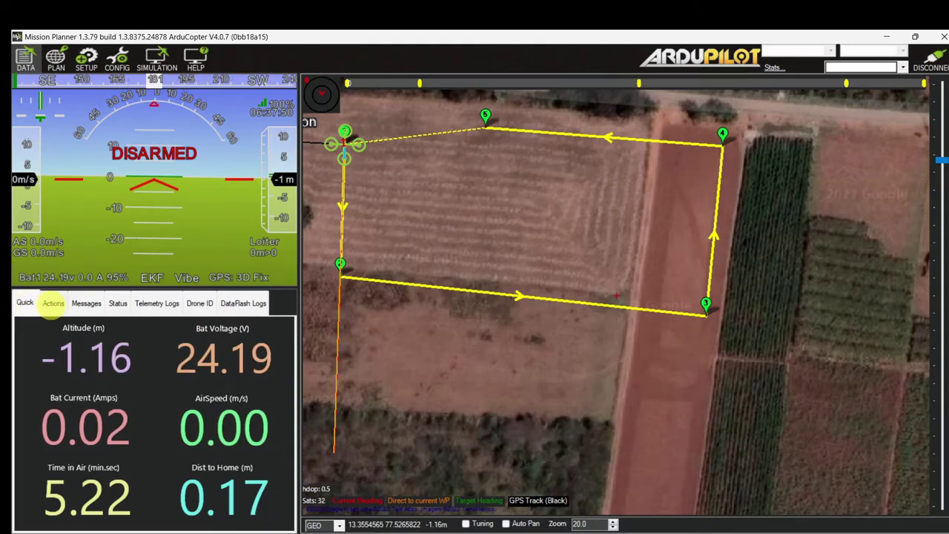
pyautogui.click(52, 302)
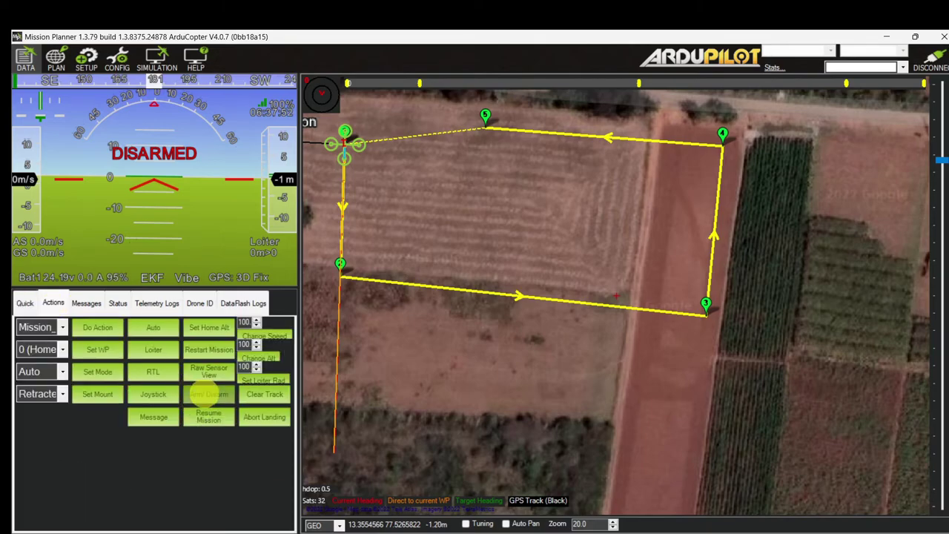
pyautogui.click(206, 393)
# - Start the uploaded mission in Auto mode, then return to the Quick telemetry readouts
pyautogui.click(24, 302)
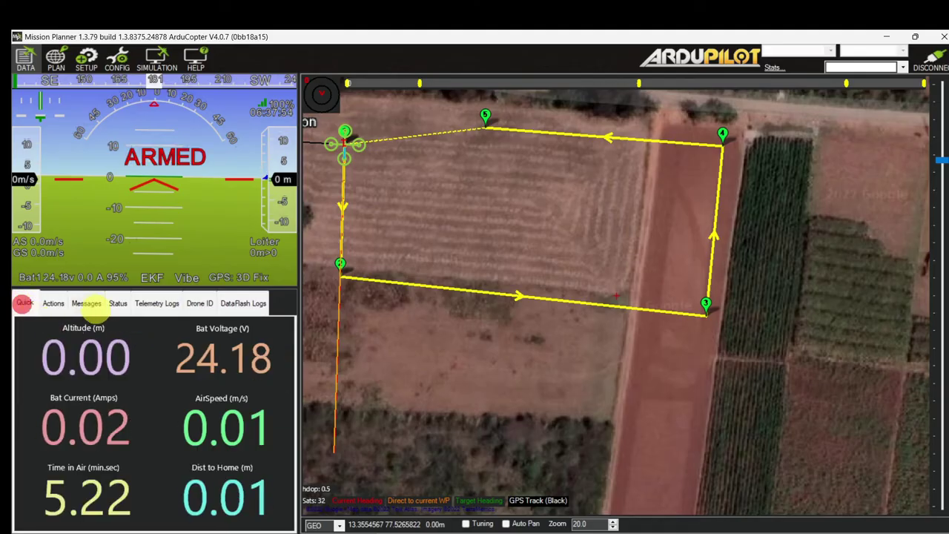
pyautogui.click(58, 301)
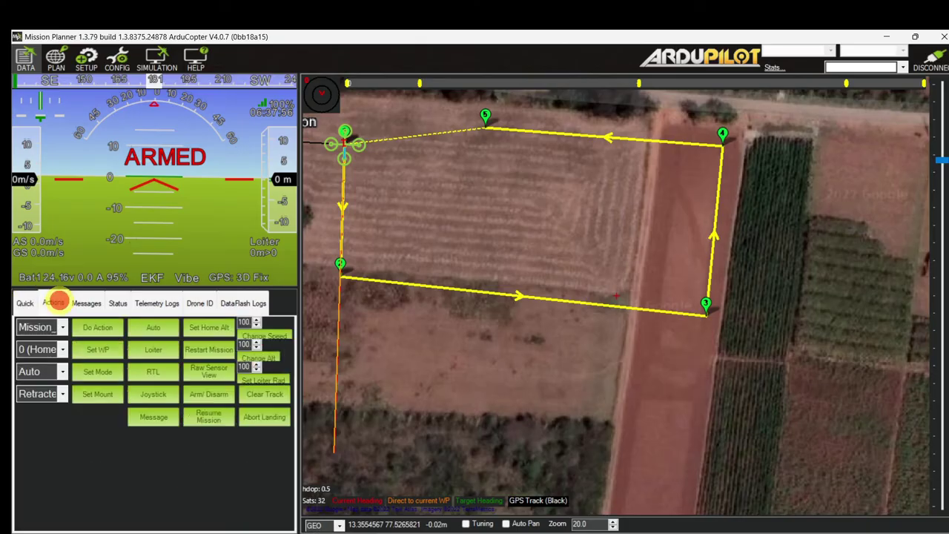
pyautogui.click(97, 328)
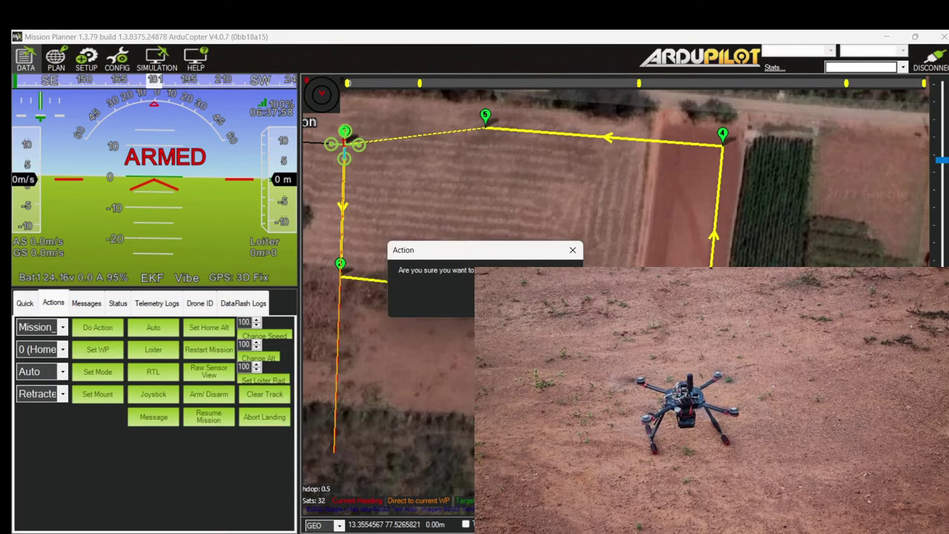
pyautogui.click(24, 302)
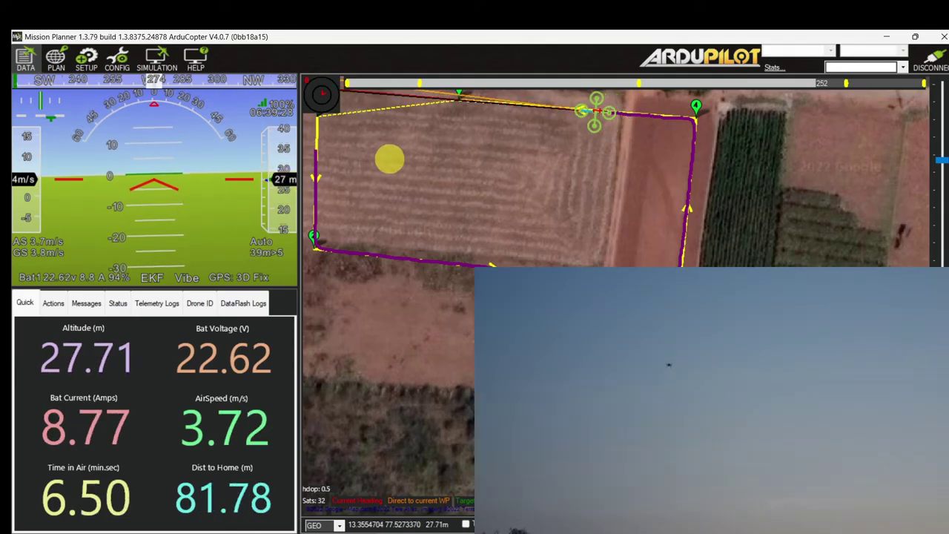
# - Pan the map to keep the drone in view as it flies the top-edge leg
pyautogui.moveTo(407, 155); pyautogui.dragTo(435, 188)
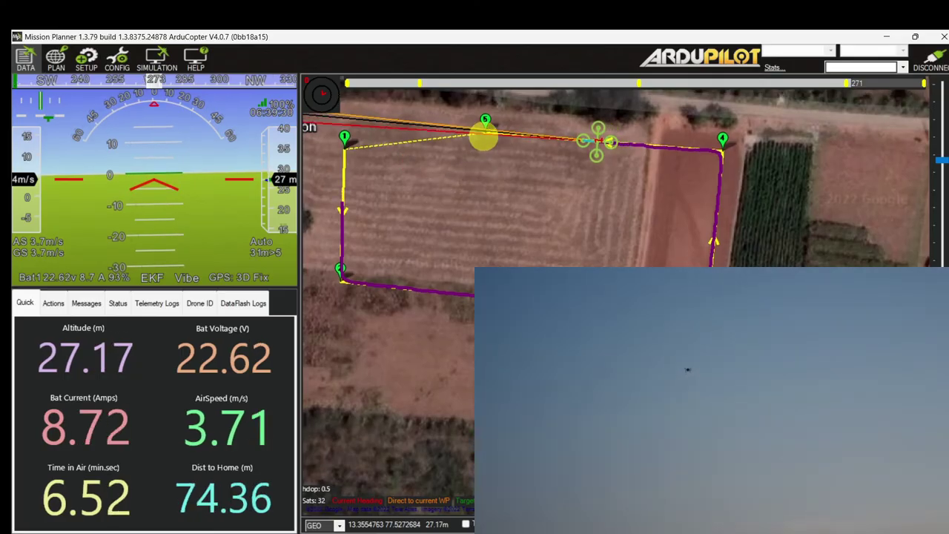